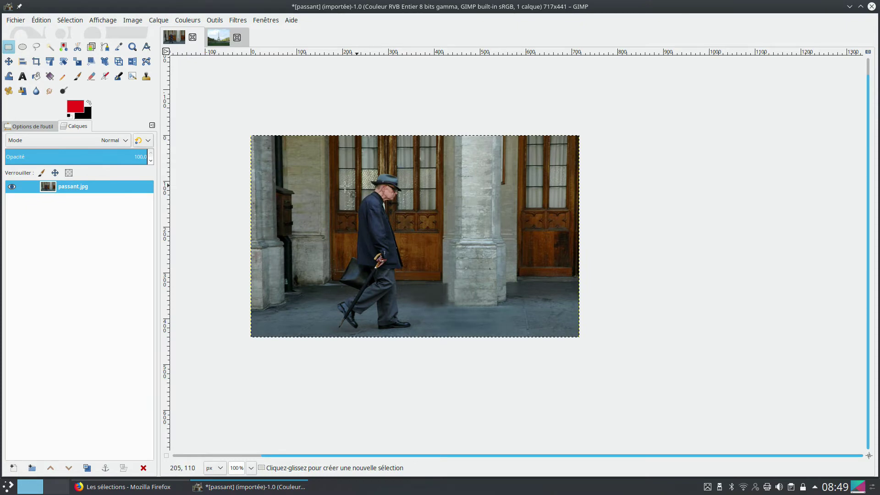
# - In the passant photo, start a Scissors Select outline at the front shoe's toe, along its sole and between the legs to the rear trouser hem
pyautogui.click(222, 39)
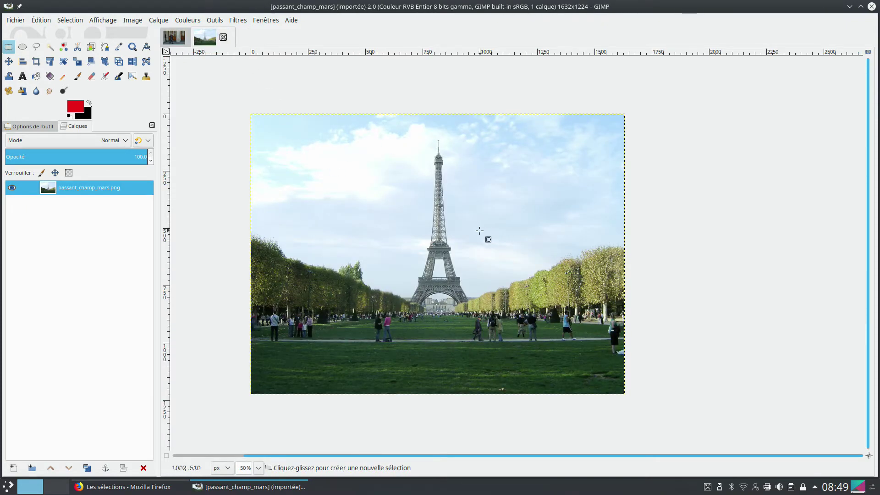
pyautogui.click(174, 37)
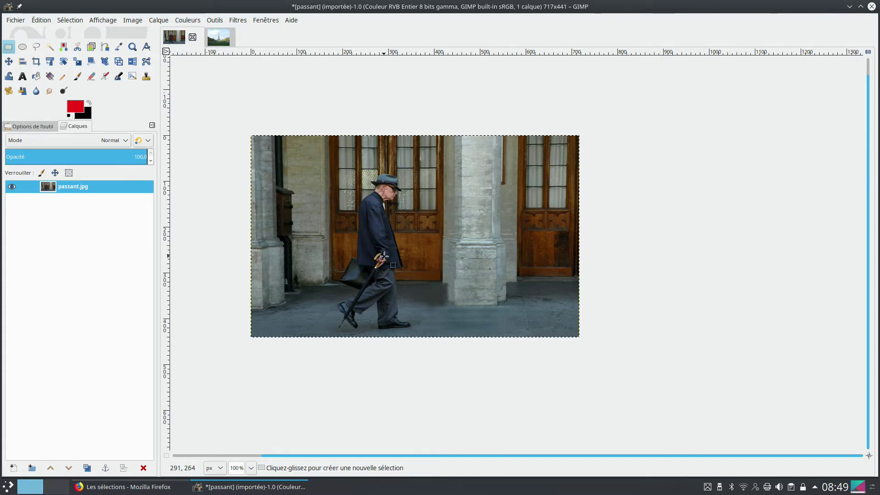
pyautogui.click(77, 52)
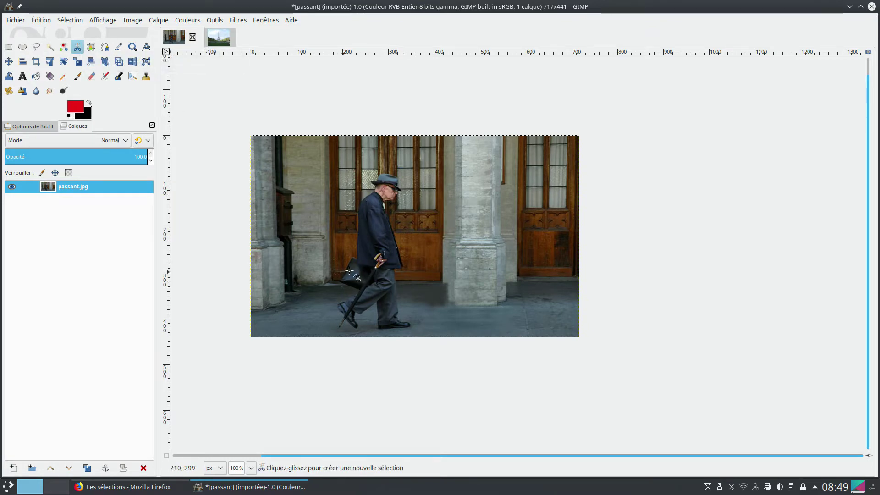
pyautogui.scroll(4, 380, 301)
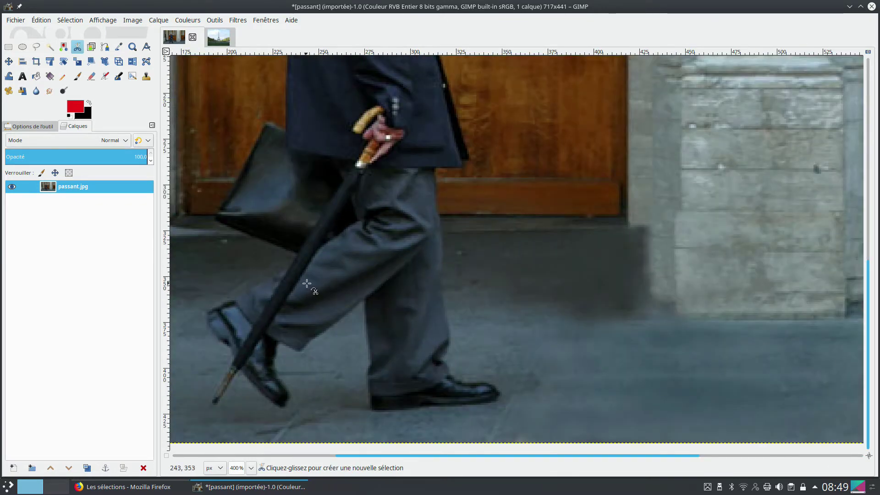
pyautogui.click(501, 393)
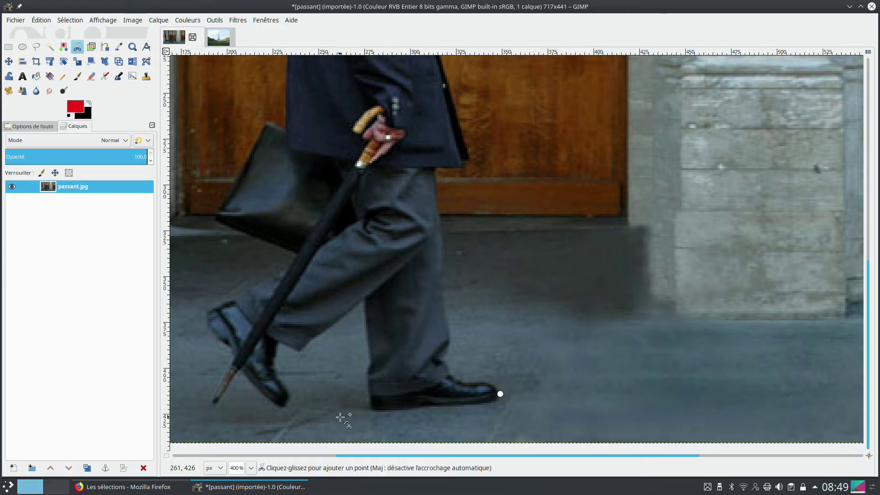
pyautogui.click(371, 408)
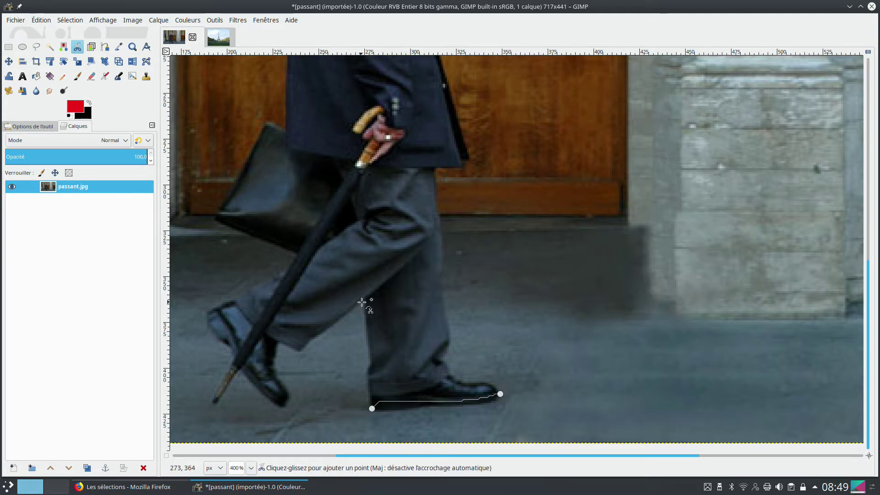
pyautogui.click(363, 302)
pyautogui.click(278, 346)
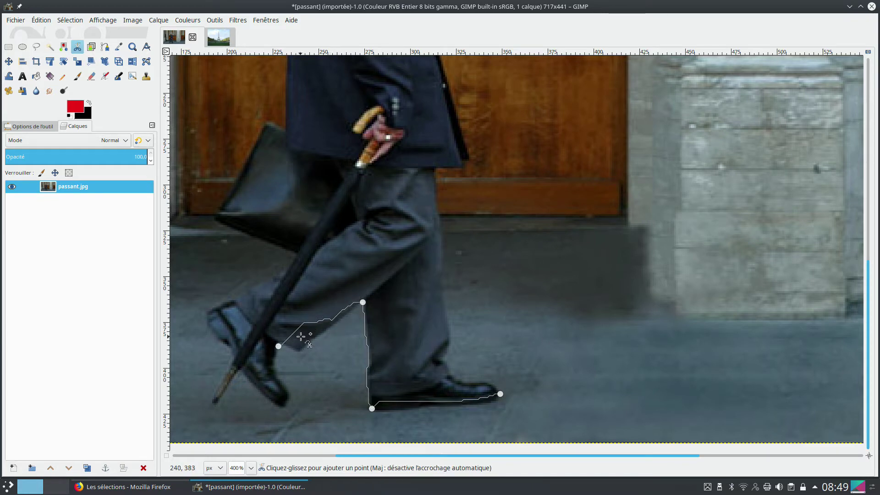
# - Continue the scissors outline around the rear shoe's toe and sole, the cane tip and the shoe's heel
pyautogui.click(285, 405)
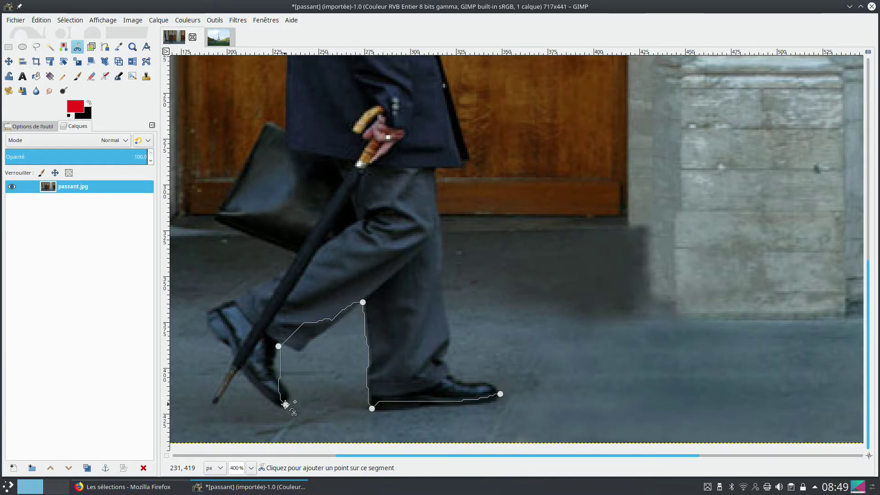
pyautogui.click(243, 376)
pyautogui.click(216, 406)
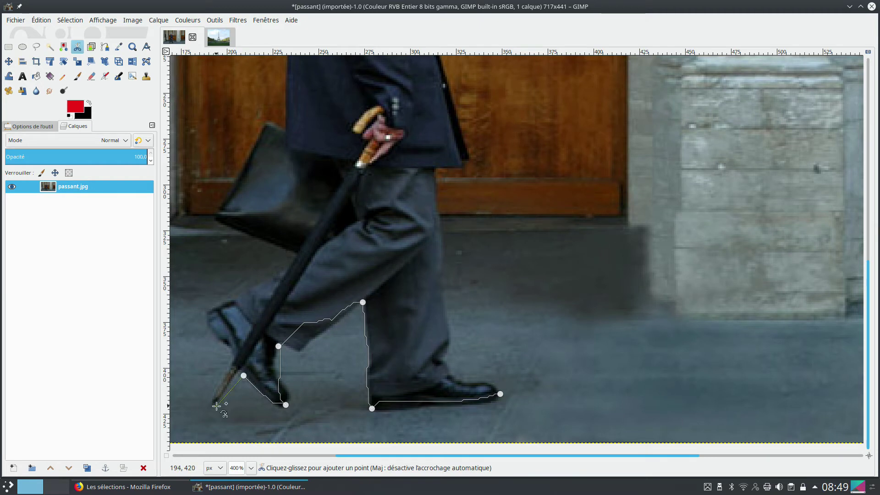
pyautogui.click(231, 355)
pyautogui.click(207, 321)
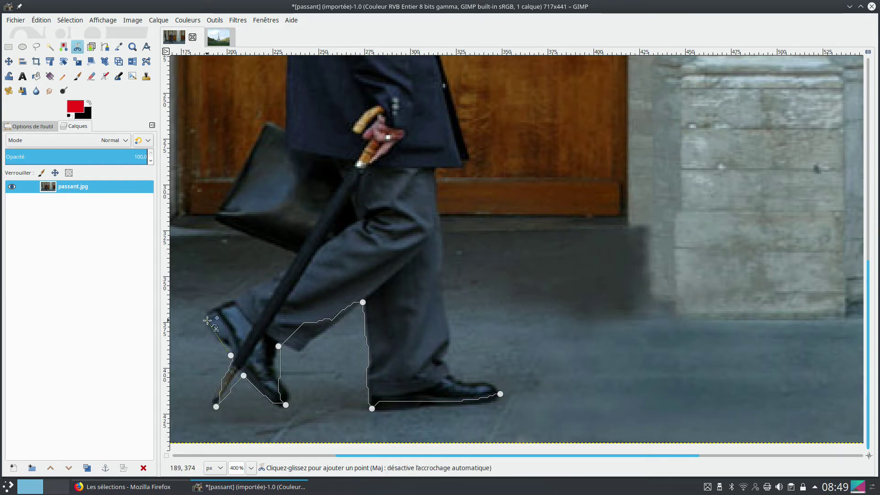
# - Extend the outline up the back of the rear leg and around the bag to its upper corner
pyautogui.click(296, 257)
pyautogui.click(220, 220)
pyautogui.click(269, 122)
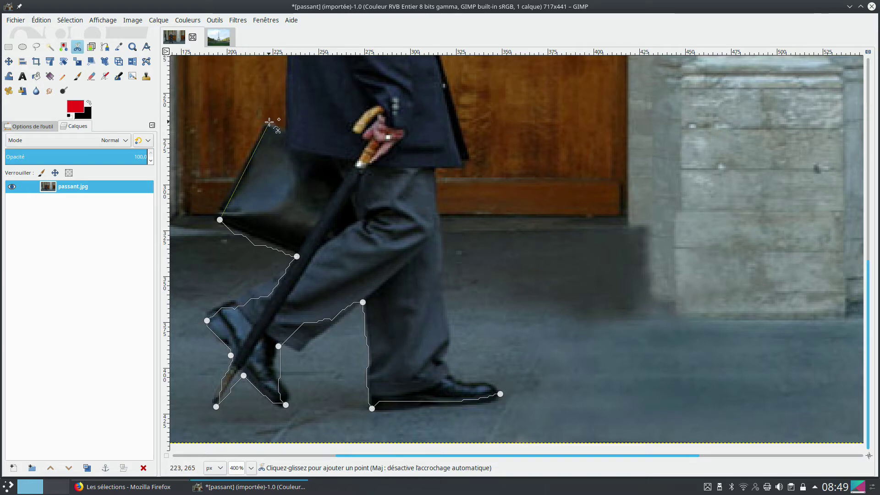
# - Trace the outline up the coat's back and shoulder and over the hat to the front of its brim
pyautogui.scroll(5, 269, 122)
pyautogui.click(297, 211)
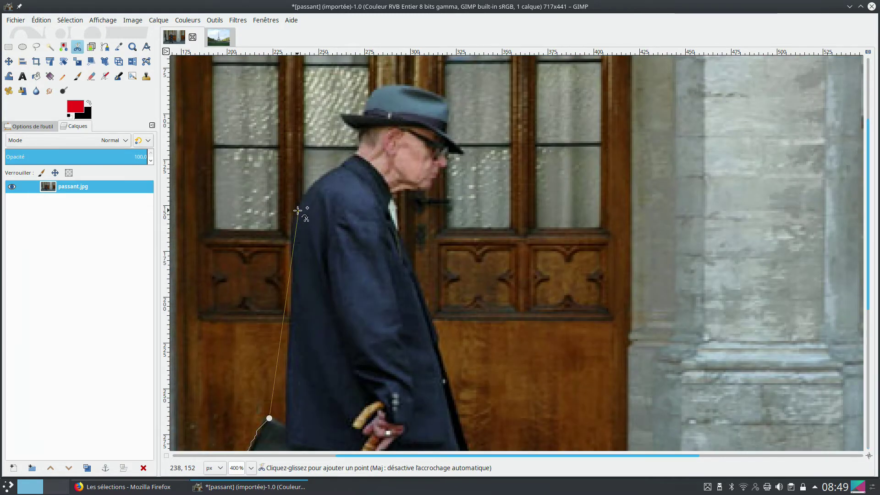
pyautogui.click(350, 159)
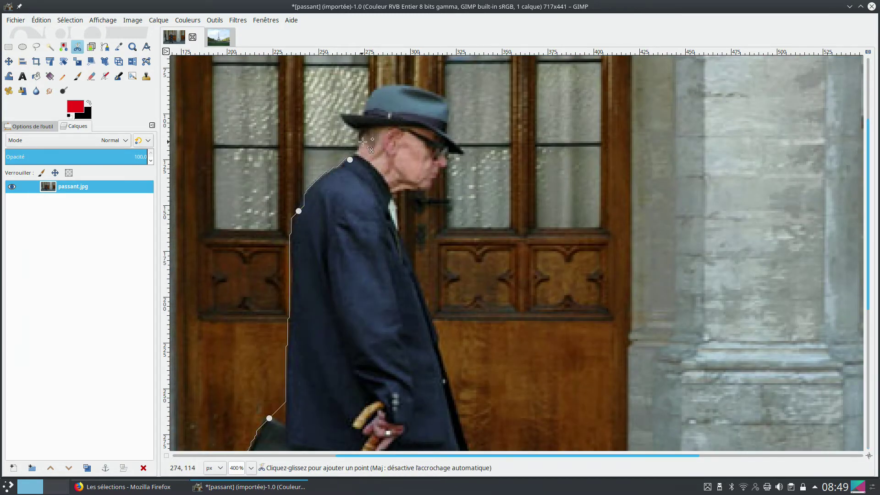
pyautogui.click(345, 118)
pyautogui.click(439, 95)
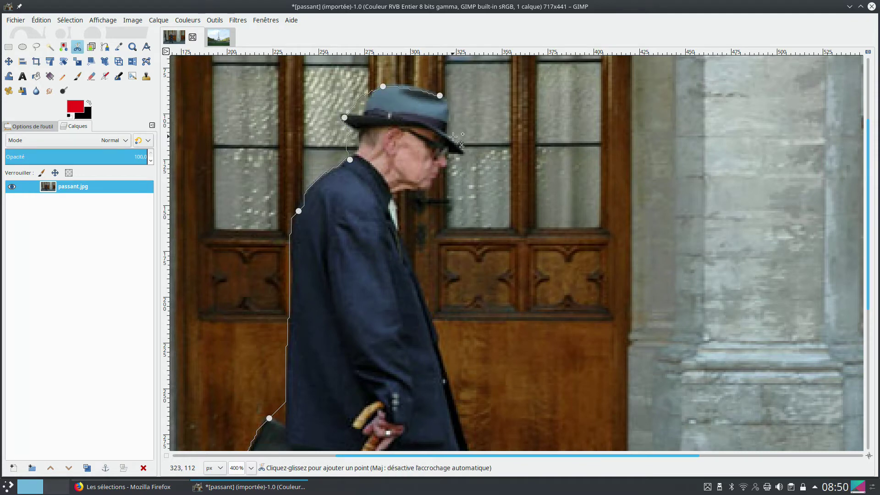
pyautogui.click(465, 152)
# - Trace the outline down the face, collar and coat front, and around the hem to the top of the trousers
pyautogui.click(398, 196)
pyautogui.click(410, 259)
pyautogui.scroll(-3, 486, 294)
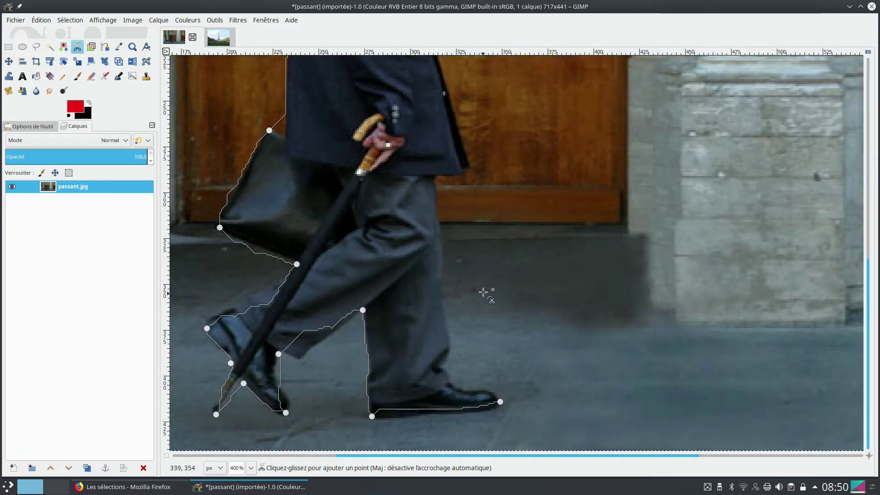
pyautogui.scroll(1, 468, 281)
pyautogui.click(470, 264)
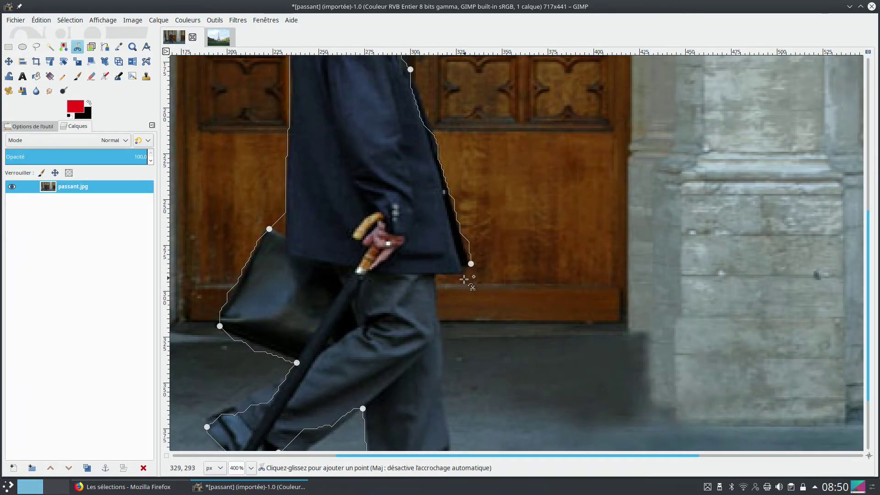
pyautogui.click(438, 276)
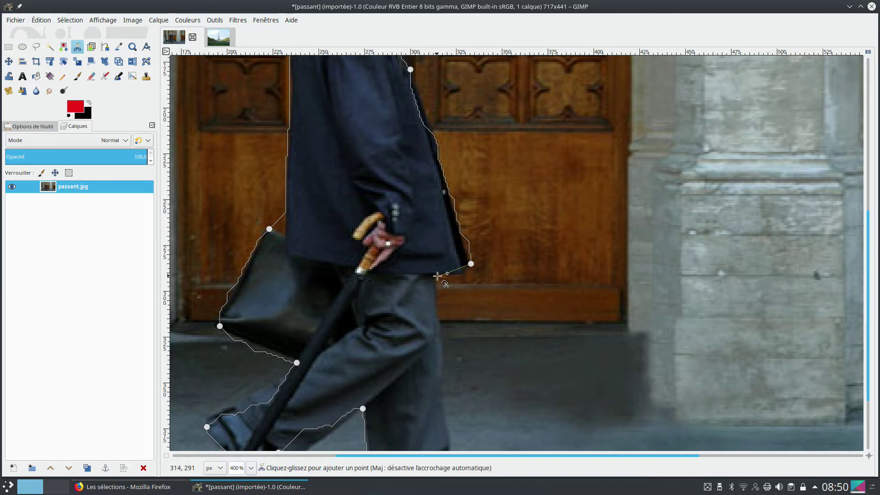
# - Trace the outline down the front trouser leg and over the shoe, and close the curve at the starting point
pyautogui.click(444, 348)
pyautogui.scroll(-3, 464, 325)
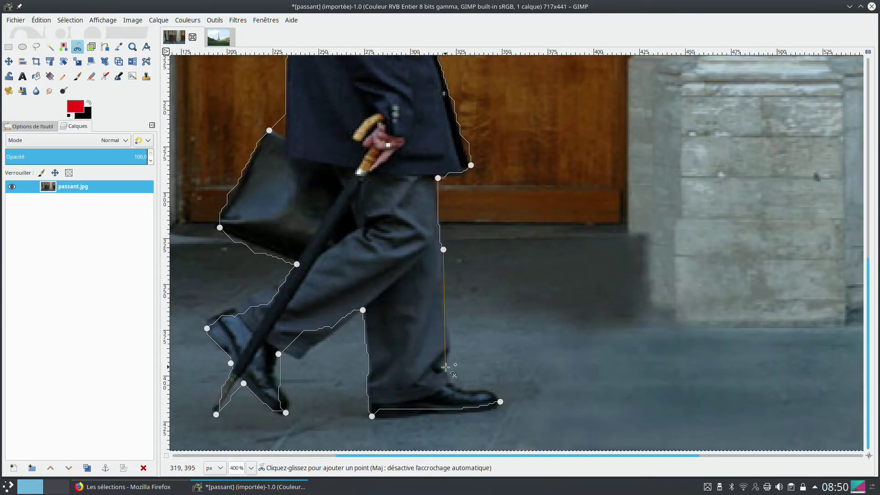
pyautogui.click(446, 367)
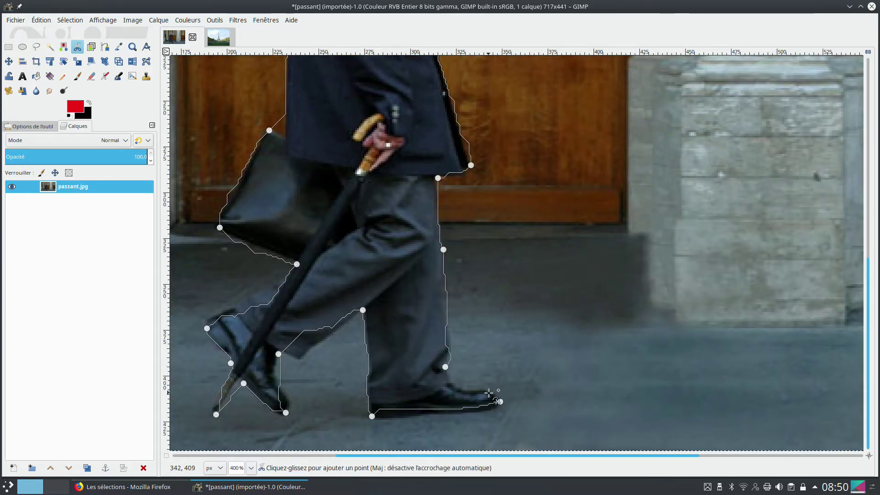
pyautogui.click(486, 392)
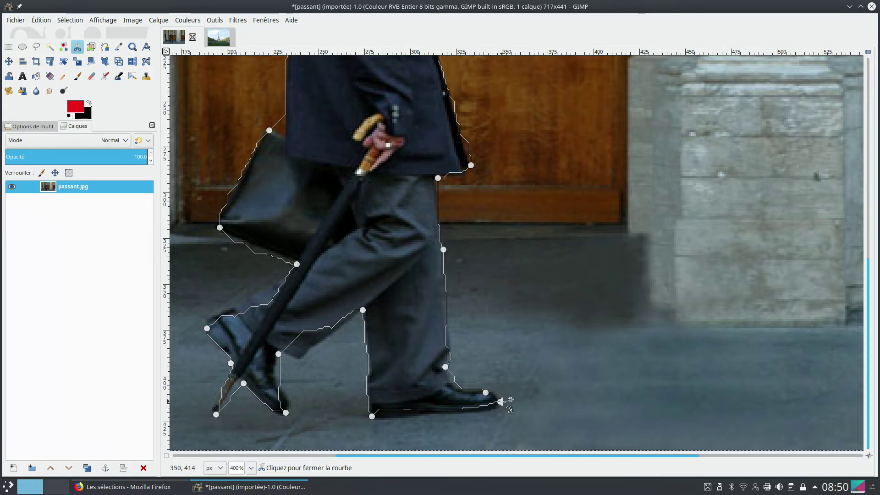
pyautogui.click(501, 402)
pyautogui.click(500, 402)
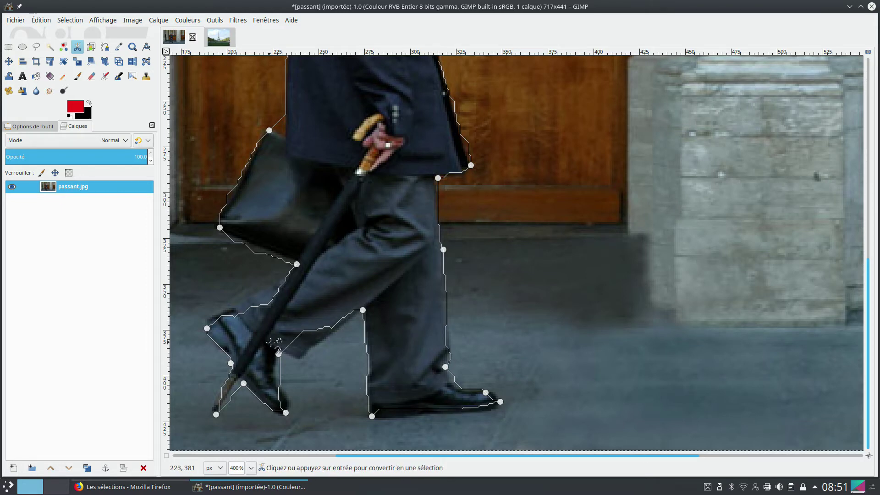
# - Refine the curve beside the rear shoe by moving the trouser-hem point and adding two points along the shoe's front edge
pyautogui.scroll(4, 269, 376)
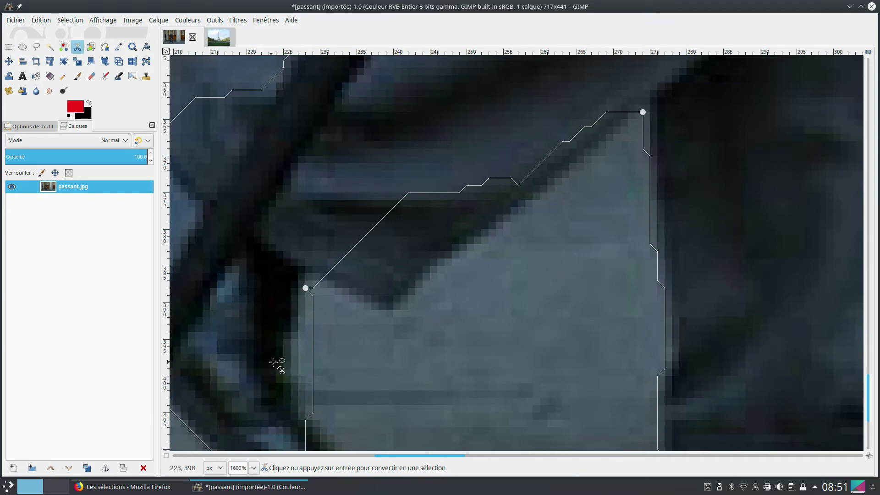
pyautogui.scroll(-5, 281, 351)
pyautogui.scroll(2, 286, 336)
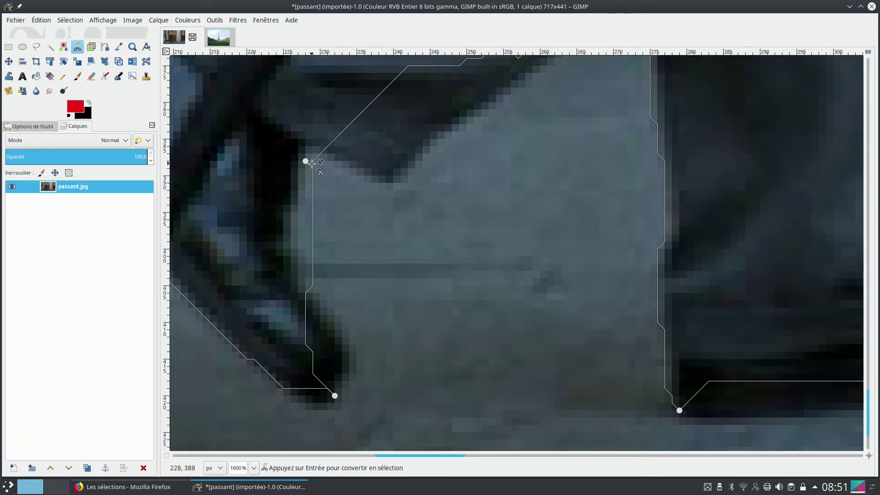
pyautogui.moveTo(306, 161)
pyautogui.mouseDown()
pyautogui.moveTo(338, 188)
pyautogui.moveTo(424, 190)
pyautogui.moveTo(412, 214)
pyautogui.moveTo(306, 154)
pyautogui.mouseUp()
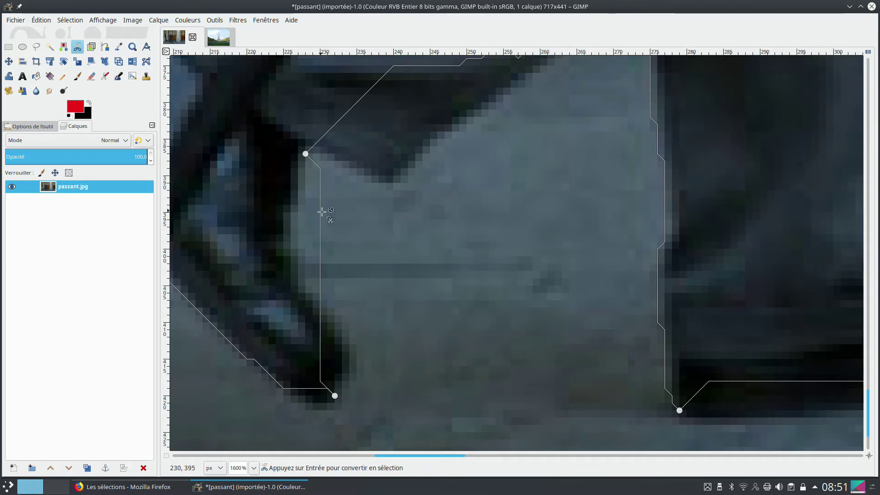
pyautogui.moveTo(321, 227); pyautogui.dragTo(291, 241)
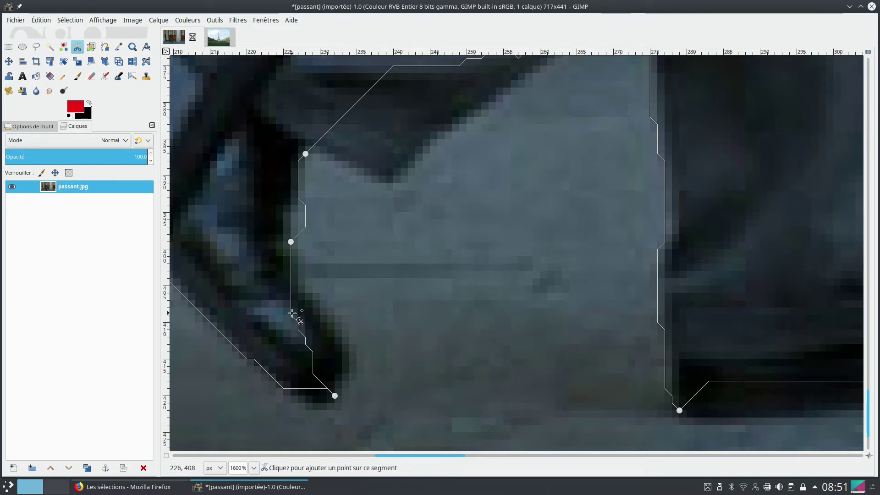
pyautogui.moveTo(292, 314); pyautogui.dragTo(350, 344)
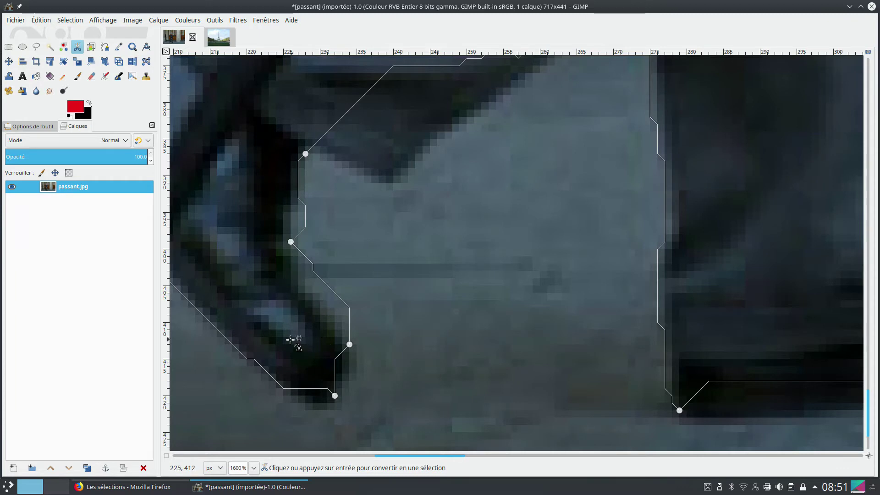
# - Move the cane-tip point outward to enclose the tip, and add a point at the upper corner of the rear shoe's heel
pyautogui.scroll(-2, 255, 329)
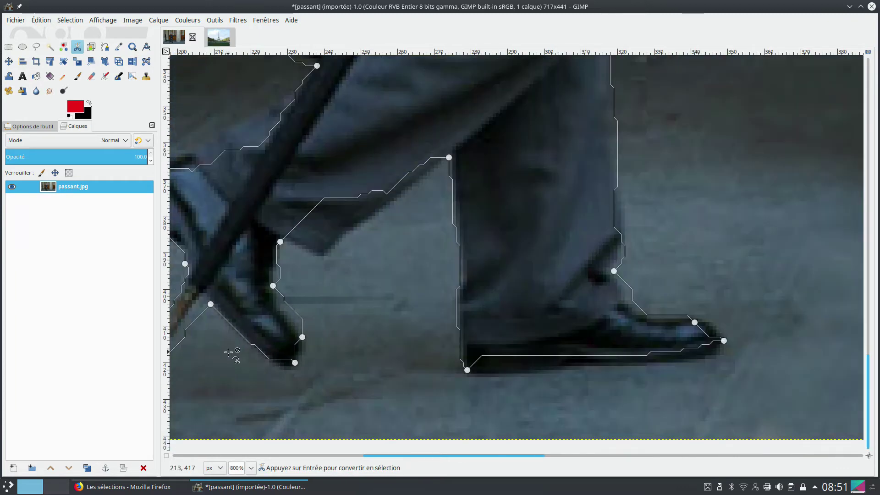
pyautogui.moveTo(402, 455); pyautogui.dragTo(348, 456)
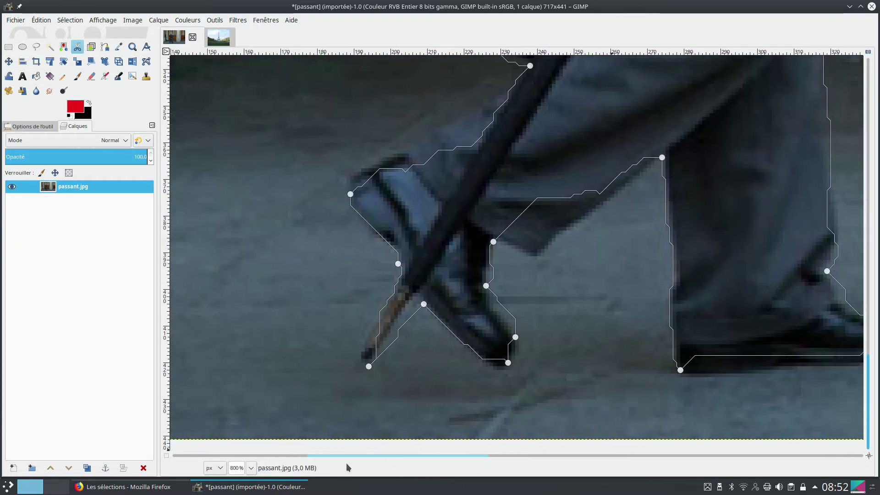
pyautogui.moveTo(368, 366); pyautogui.dragTo(361, 367)
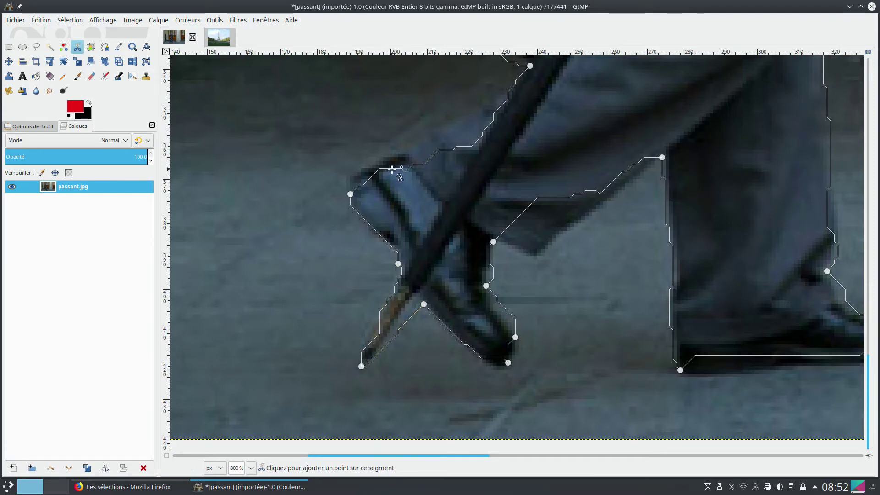
pyautogui.moveTo(393, 170); pyautogui.dragTo(383, 157)
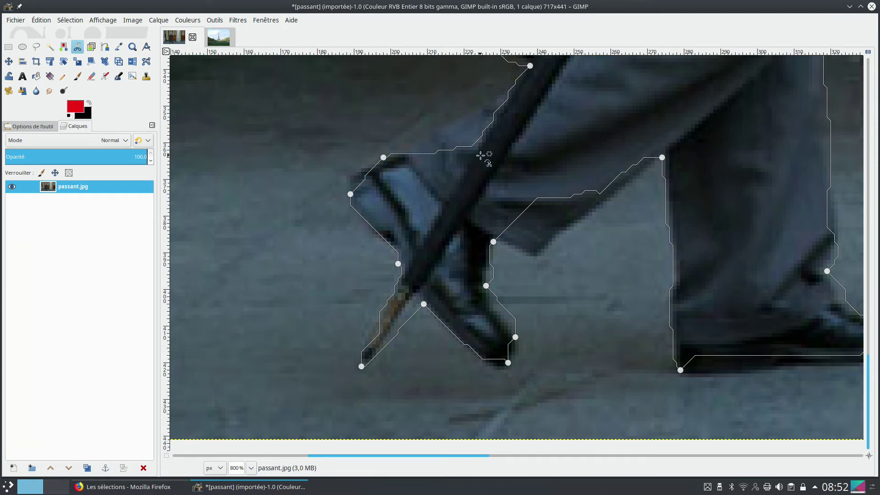
# - Add one point along the back edge of the rear trouser leg and one along the bag's lower edge
pyautogui.scroll(5, 480, 156)
pyautogui.moveTo(477, 345); pyautogui.dragTo(442, 329)
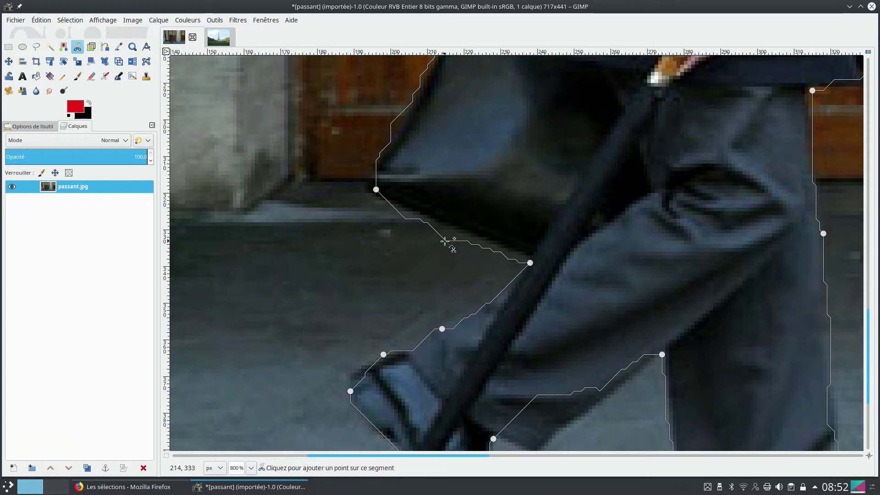
pyautogui.moveTo(444, 240); pyautogui.dragTo(446, 230)
# - Add a point where the bag's upper edge meets the coat so the curve excludes the door behind them
pyautogui.scroll(2, 415, 248)
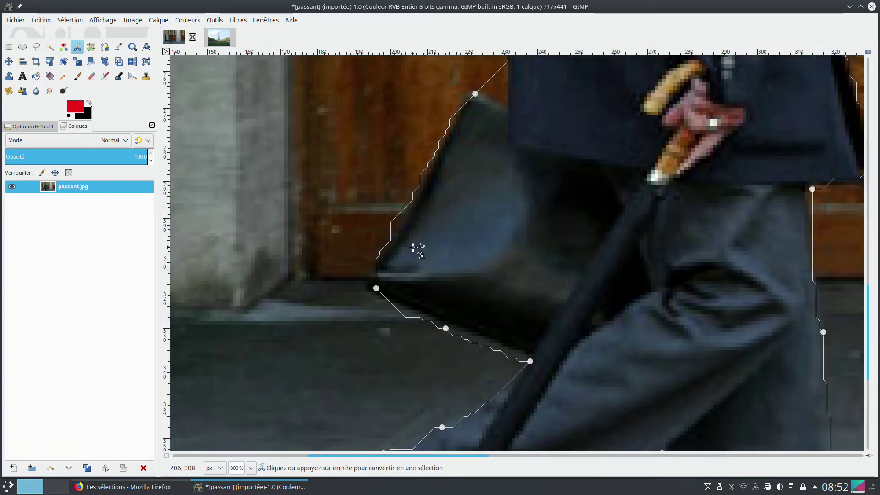
pyautogui.moveTo(490, 180); pyautogui.dragTo(509, 210)
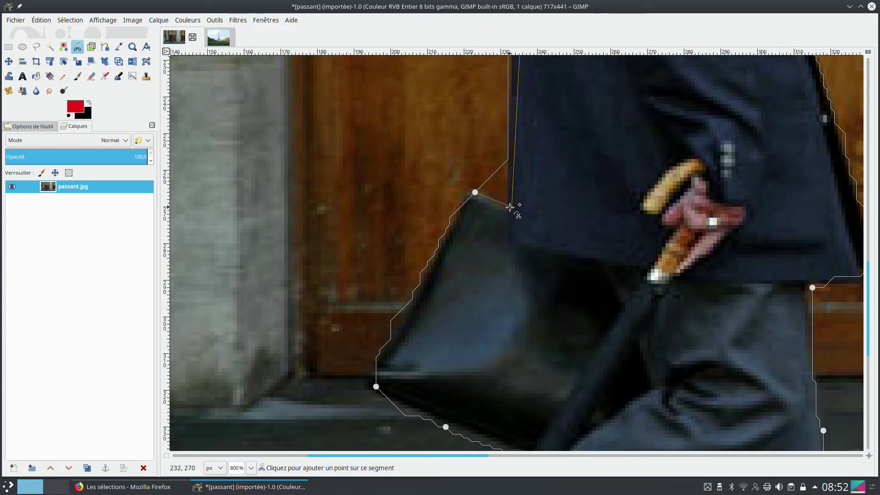
pyautogui.click(508, 207)
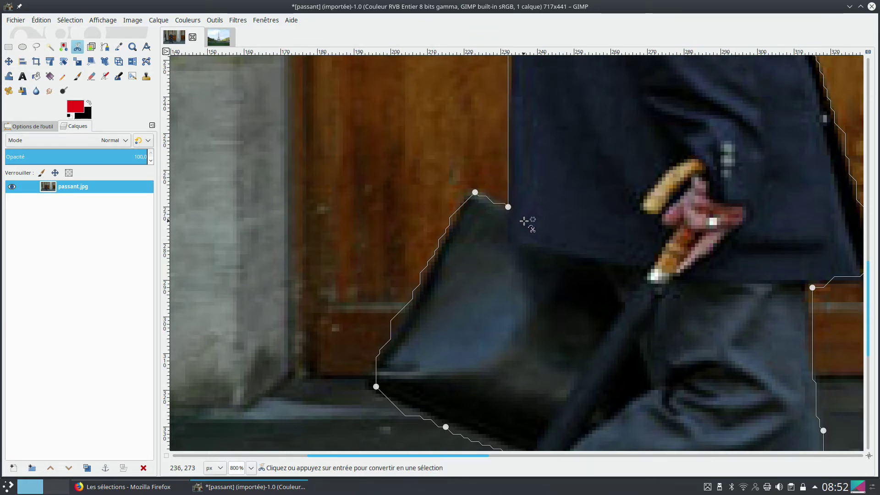
# - Add a point along the back edge of the coat, level with the carved door panel, to tighten the curve
pyautogui.scroll(5, 524, 221)
pyautogui.scroll(5, 517, 257)
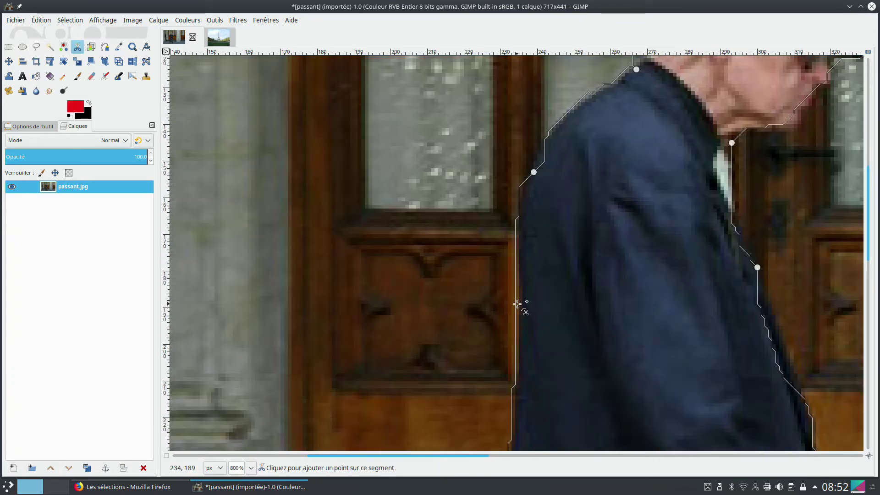
pyautogui.click(518, 304)
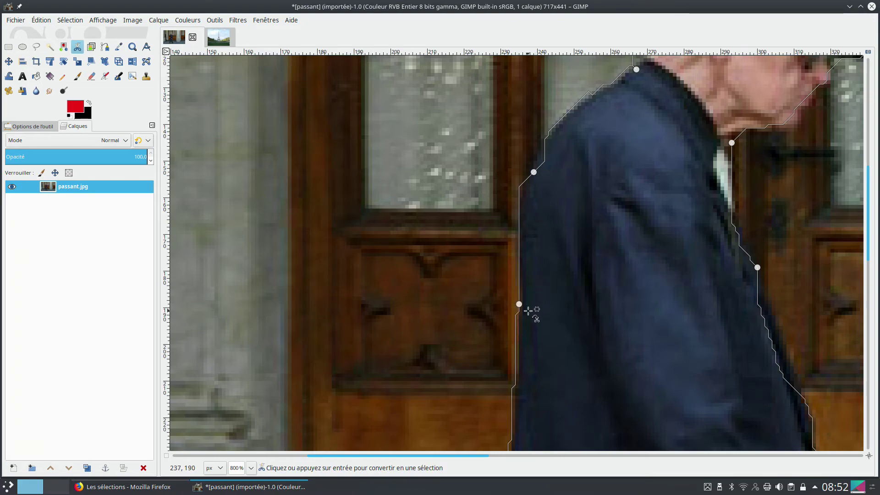
# - Add a point at the nape of the neck, just above the coat collar, pulling the curve inward
pyautogui.scroll(-5, 528, 311)
pyautogui.scroll(7, 518, 330)
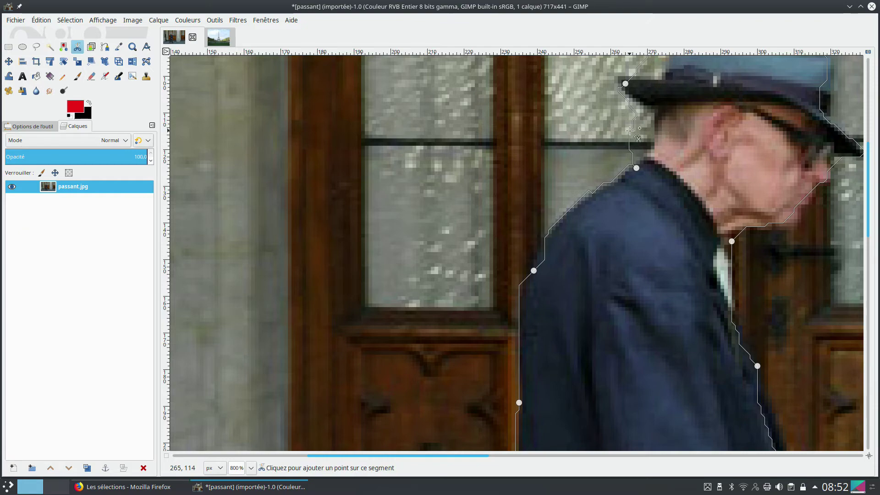
pyautogui.moveTo(642, 139); pyautogui.dragTo(657, 152)
pyautogui.scroll(4, 665, 146)
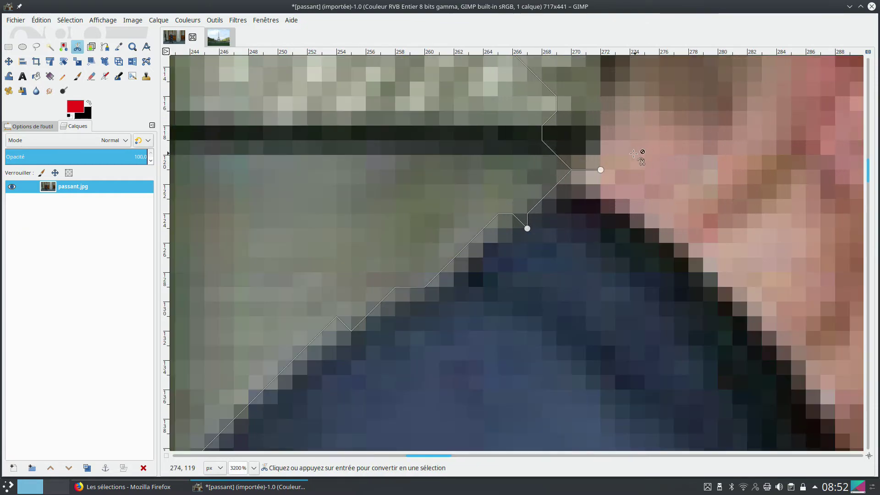
# - Add four points along the back of the neck and head up to the underside of the hat's rear brim
pyautogui.scroll(5, 634, 154)
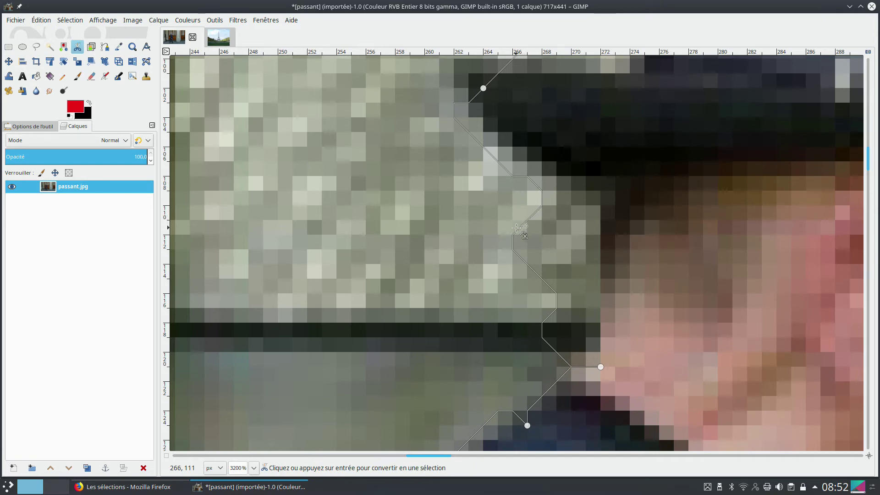
pyautogui.moveTo(514, 235); pyautogui.dragTo(600, 235)
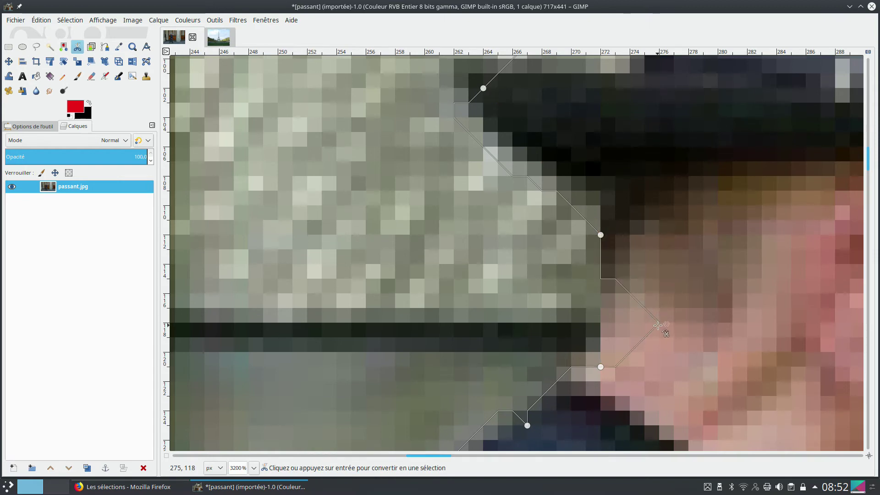
pyautogui.moveTo(631, 323); pyautogui.dragTo(600, 308)
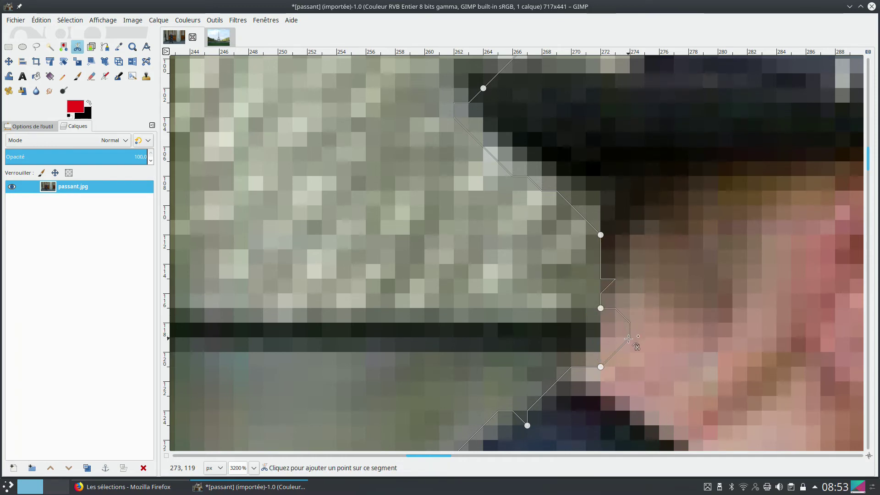
pyautogui.moveTo(613, 339); pyautogui.dragTo(592, 340)
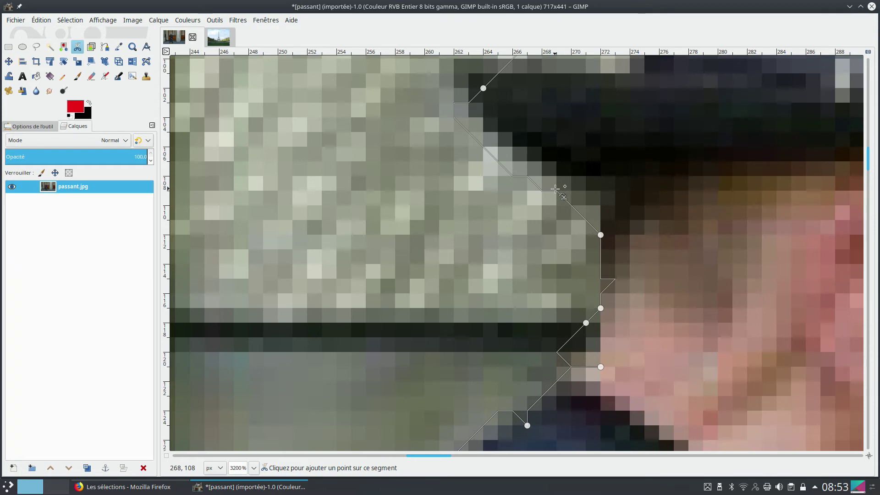
pyautogui.moveTo(556, 190); pyautogui.dragTo(586, 191)
# - Add a point where the hat's crown meets its rear brim and two points along the crown's upper edge
pyautogui.scroll(2, 547, 182)
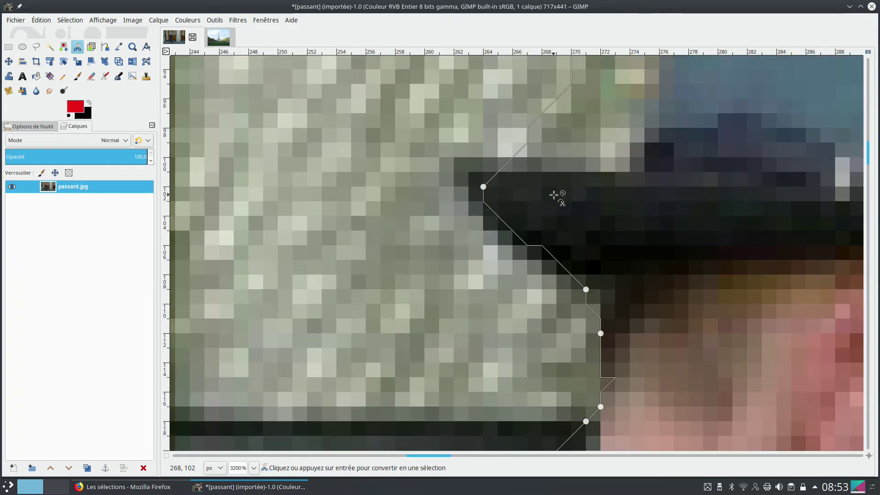
pyautogui.scroll(-3, 553, 195)
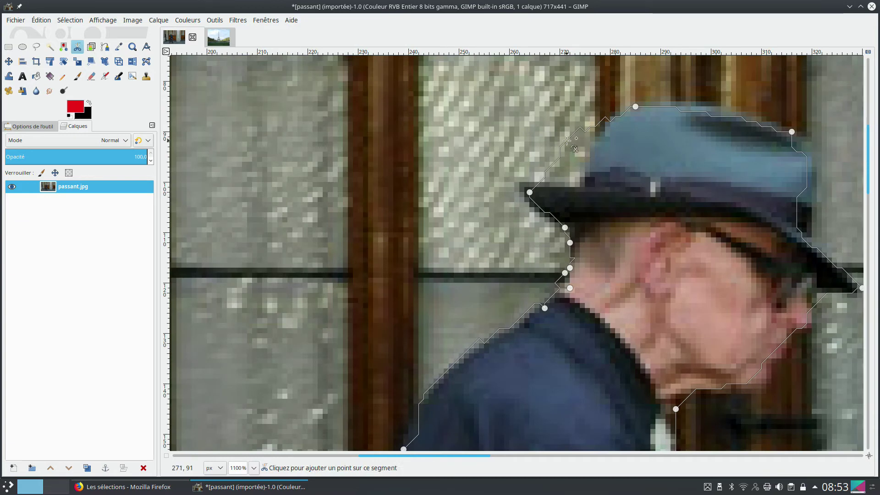
pyautogui.moveTo(567, 139); pyautogui.dragTo(579, 177)
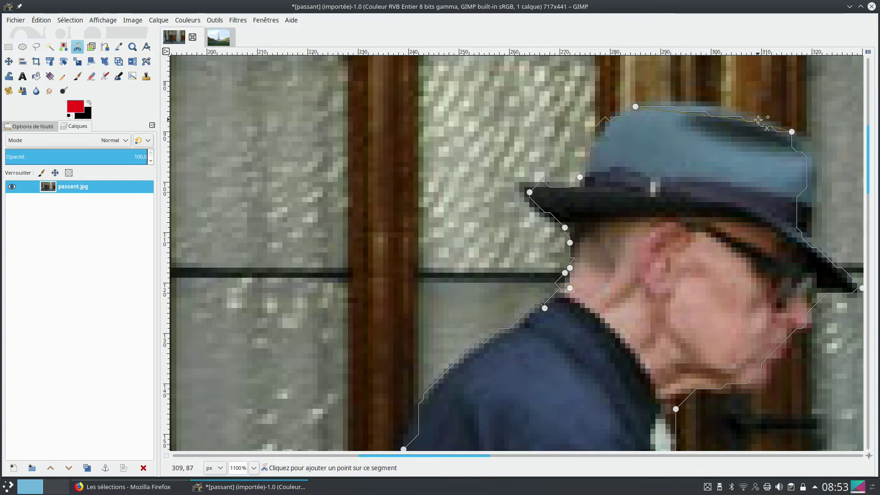
pyautogui.moveTo(758, 113); pyautogui.dragTo(756, 117)
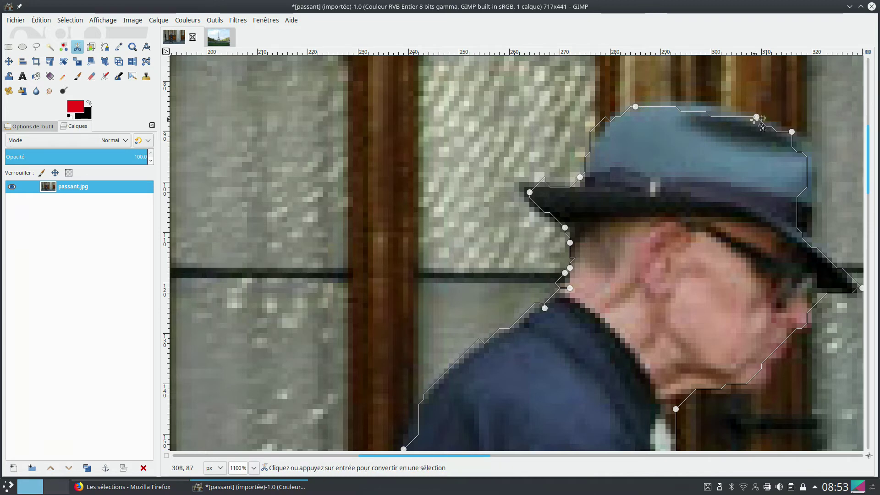
pyautogui.click(715, 106)
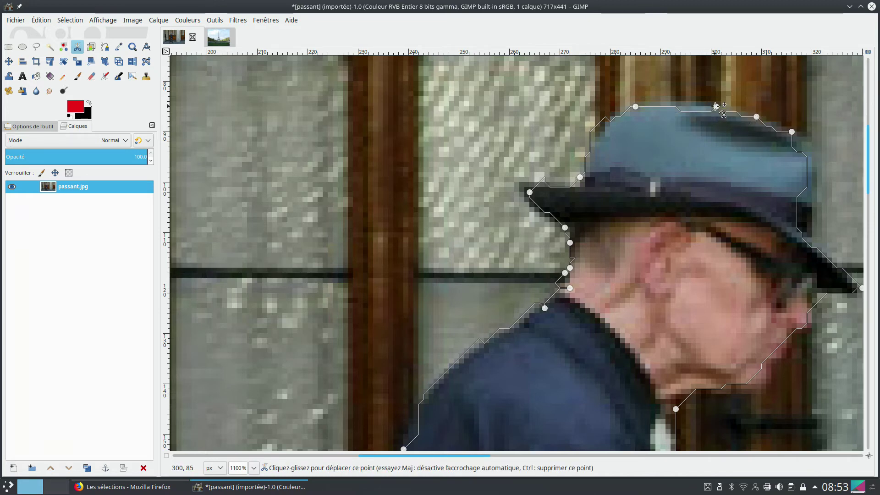
# - Add two points along the front of the hat, down to the brim, and one at the man's chin
pyautogui.click(811, 203)
pyautogui.click(817, 238)
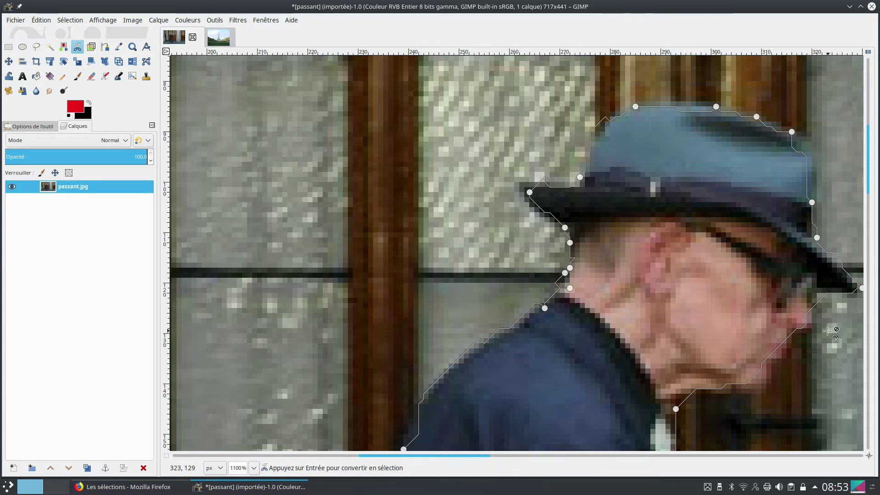
pyautogui.scroll(-2, 829, 331)
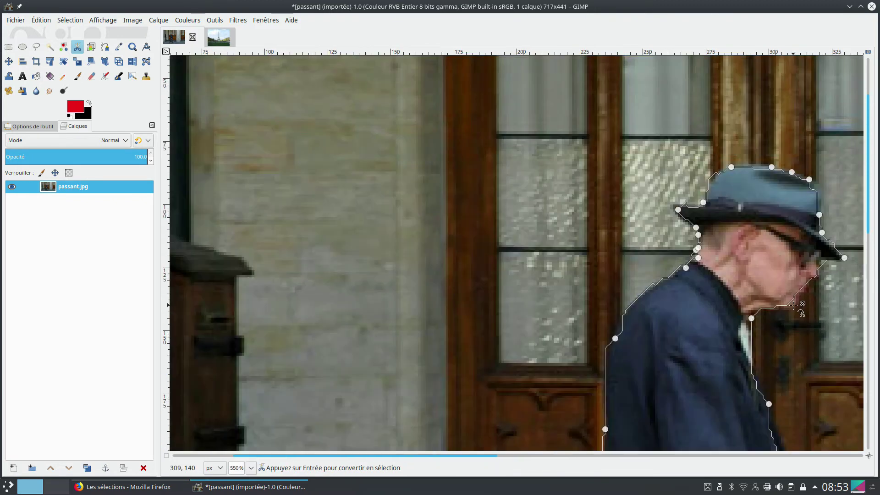
pyautogui.click(795, 307)
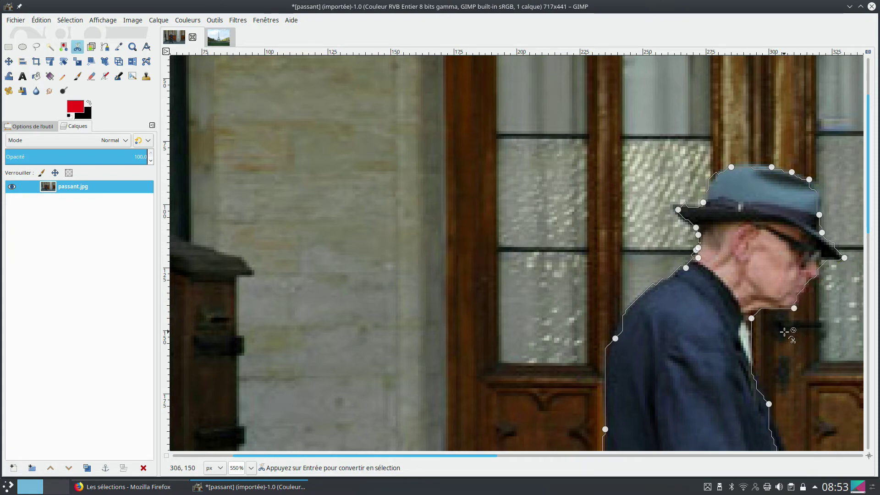
# - Add two points on the coat's front edge below the chest, moving the curve outward to enclose the dark fabric
pyautogui.scroll(3, 775, 330)
pyautogui.scroll(1, 768, 331)
pyautogui.scroll(-3, 759, 320)
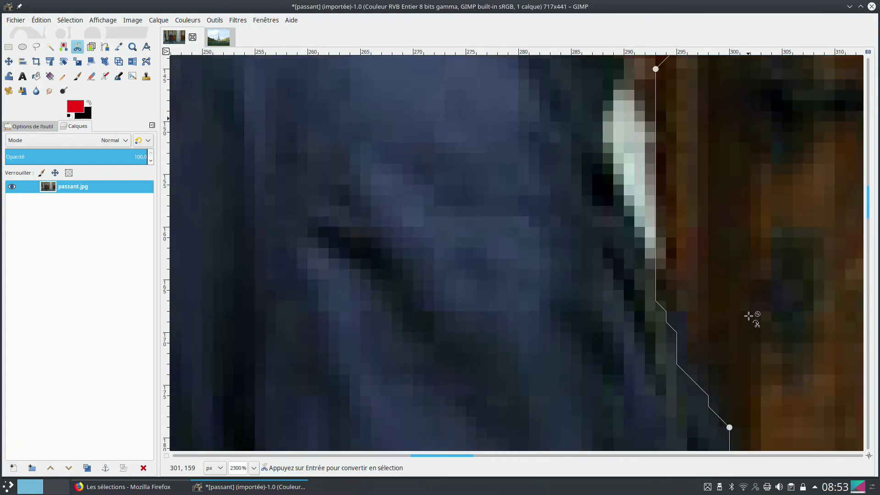
pyautogui.scroll(-2, 752, 316)
pyautogui.scroll(-3, 753, 314)
pyautogui.scroll(-1, 753, 315)
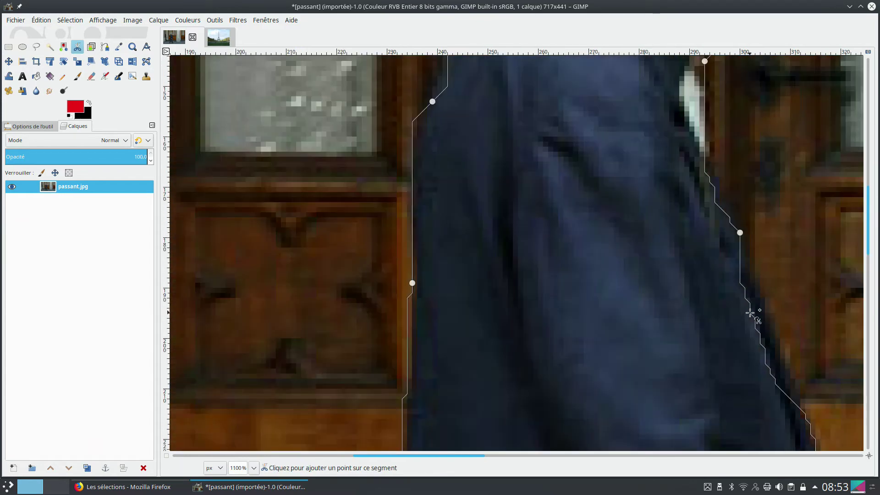
pyautogui.moveTo(764, 359); pyautogui.dragTo(780, 350)
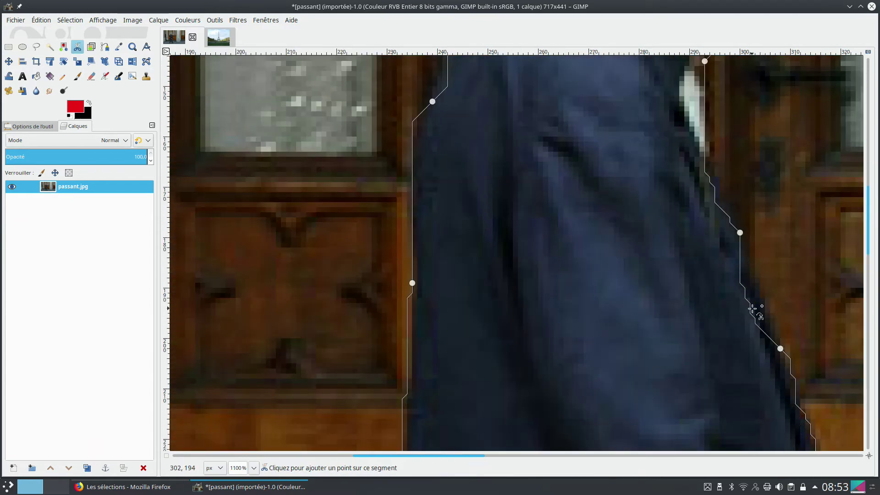
pyautogui.moveTo(752, 308); pyautogui.dragTo(762, 298)
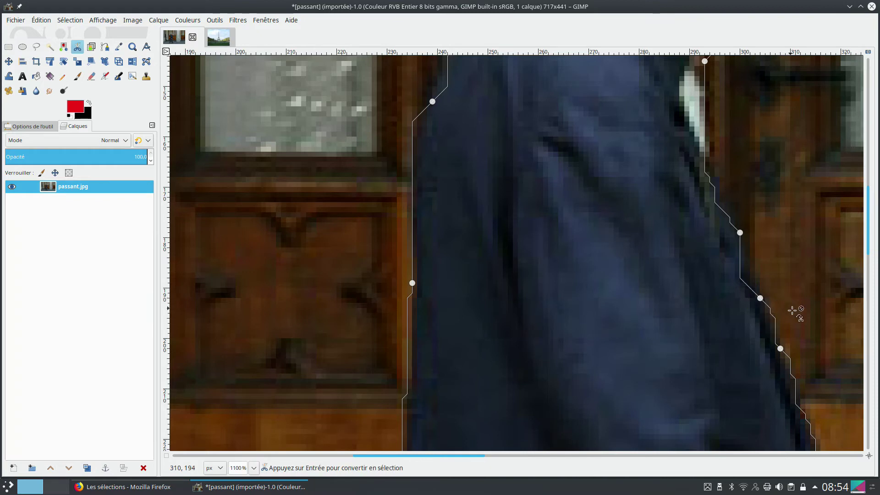
# - Add a point on the coat's front edge just above its lower corner, pulling the curve in from the door
pyautogui.scroll(-6, 796, 317)
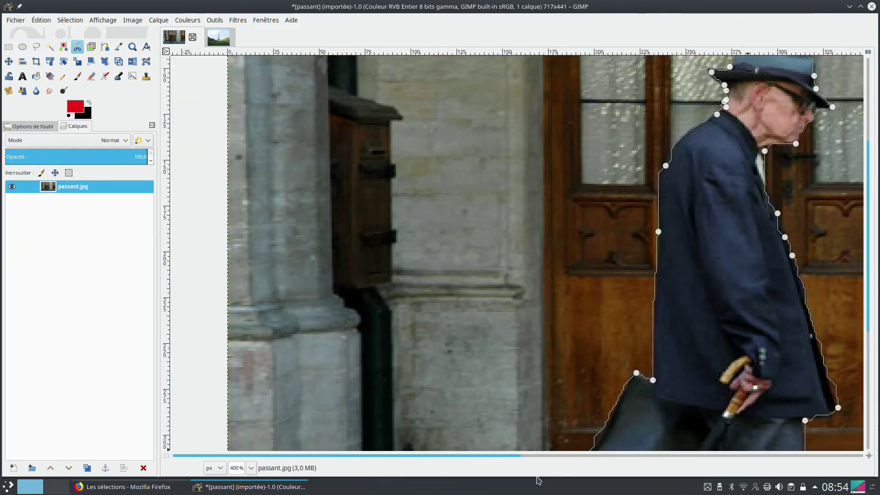
pyautogui.moveTo(510, 454); pyautogui.dragTo(643, 452)
pyautogui.scroll(-3, 594, 310)
pyautogui.scroll(-3, 594, 310)
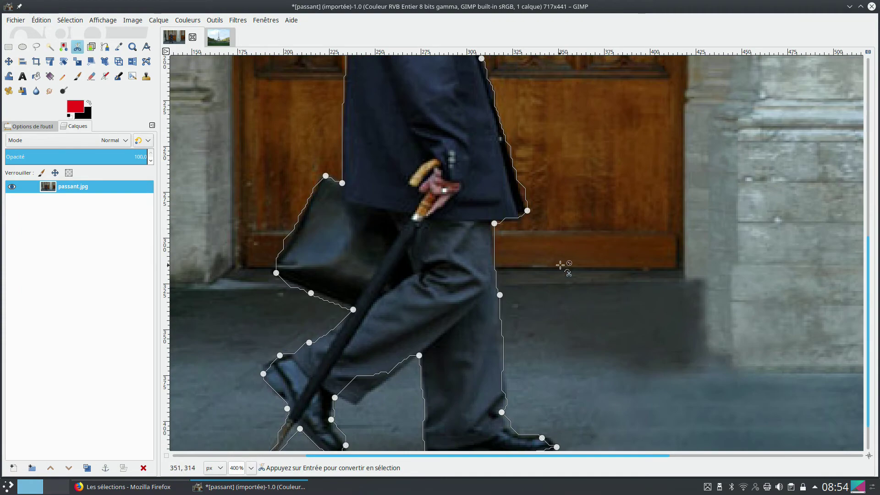
pyautogui.scroll(3, 565, 266)
pyautogui.scroll(3, 527, 226)
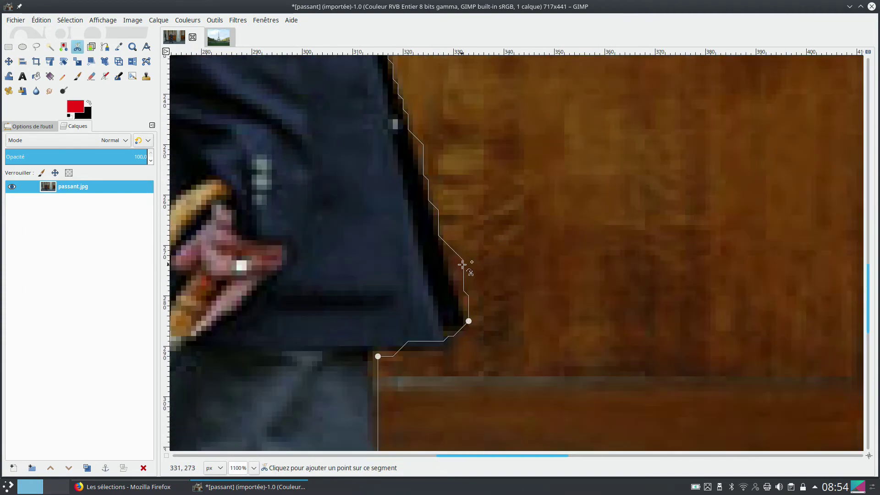
pyautogui.click(449, 266)
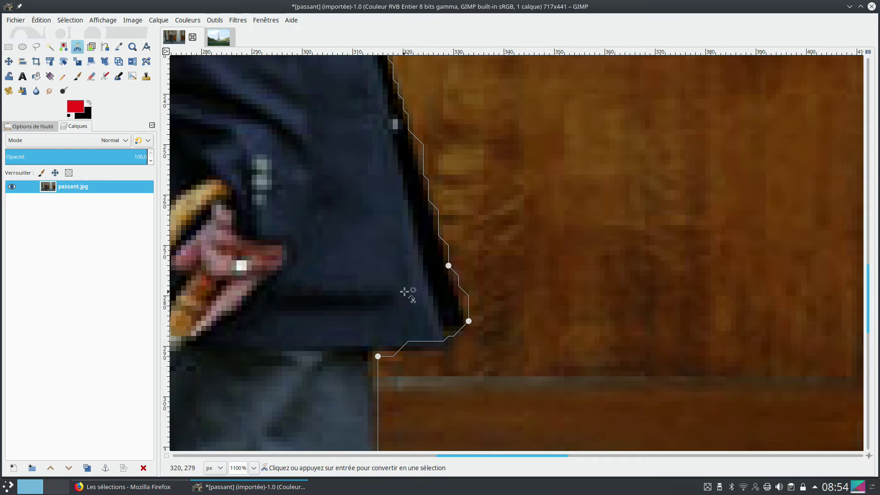
# - Add two points along the front edge of the forward trouser leg, just above the hem
pyautogui.scroll(-3, 404, 292)
pyautogui.scroll(-1, 391, 269)
pyautogui.scroll(-3, 391, 265)
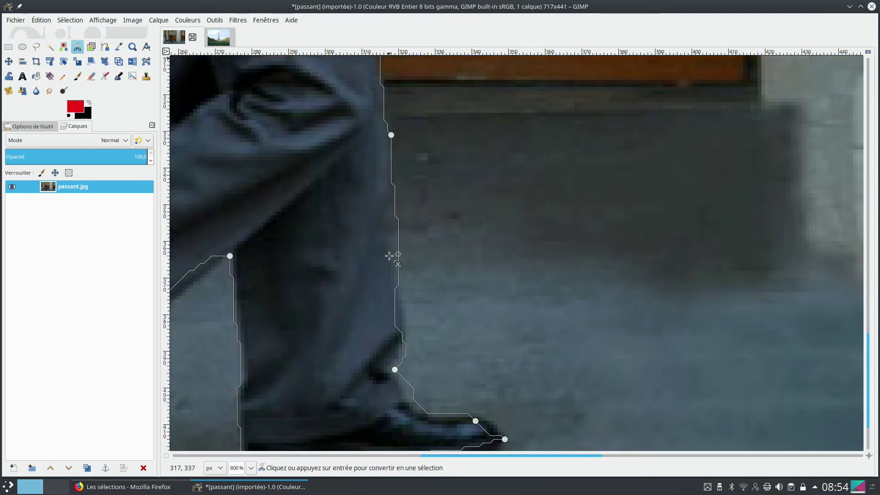
pyautogui.click(403, 311)
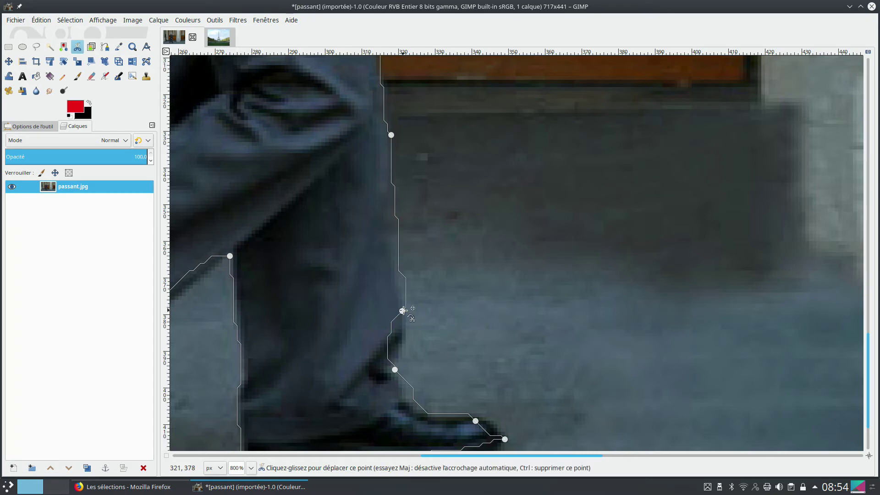
pyautogui.click(399, 344)
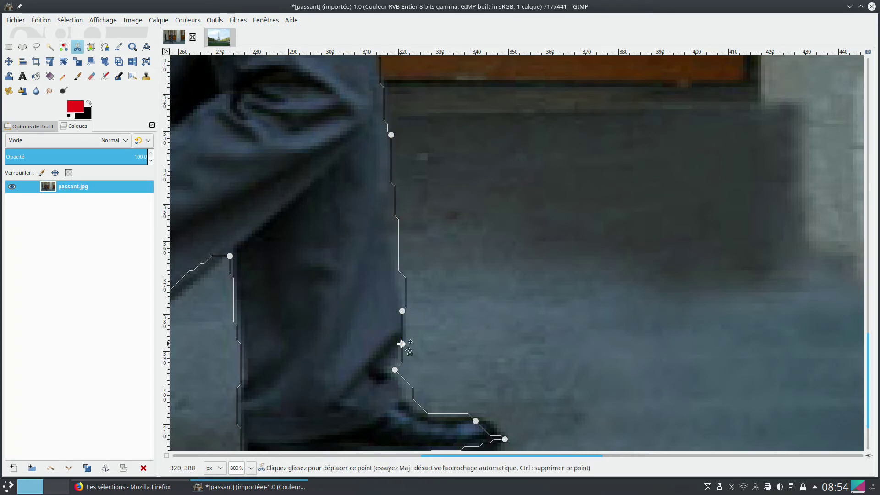
# - Add a point beneath the heel of the forward shoe so the curve encloses the sole
pyautogui.scroll(-1, 463, 270)
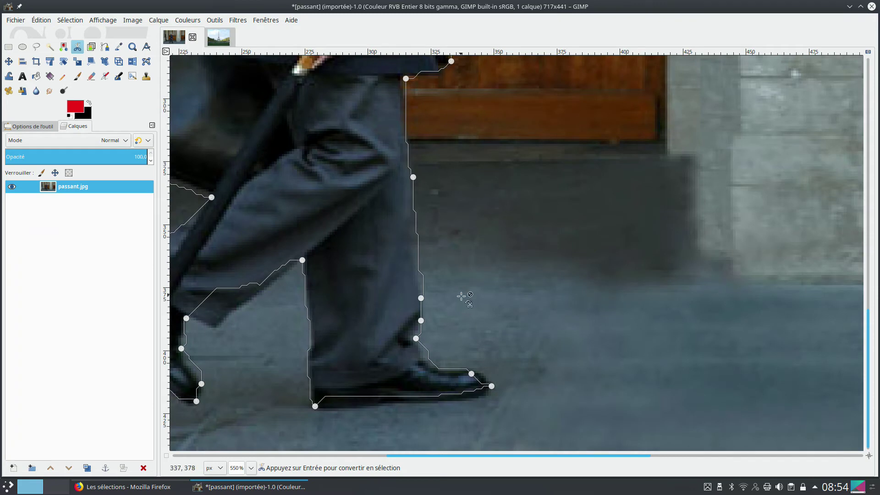
pyautogui.moveTo(349, 398); pyautogui.dragTo(350, 409)
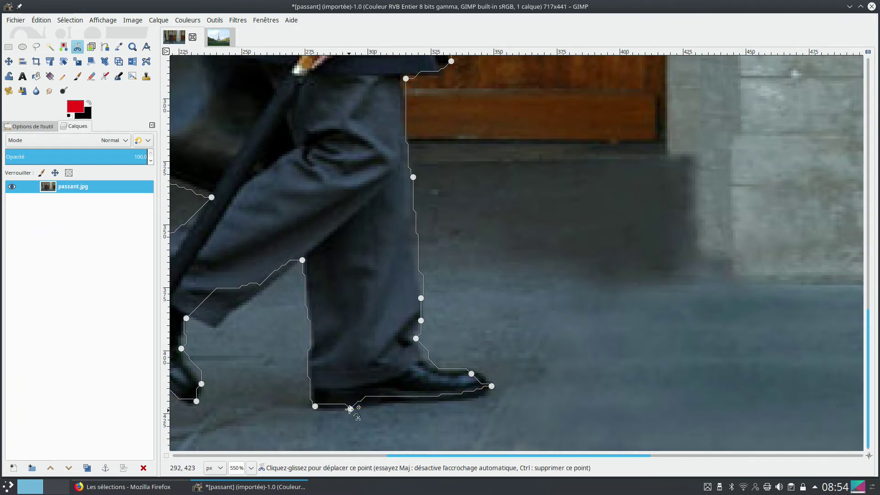
pyautogui.scroll(-2, 434, 351)
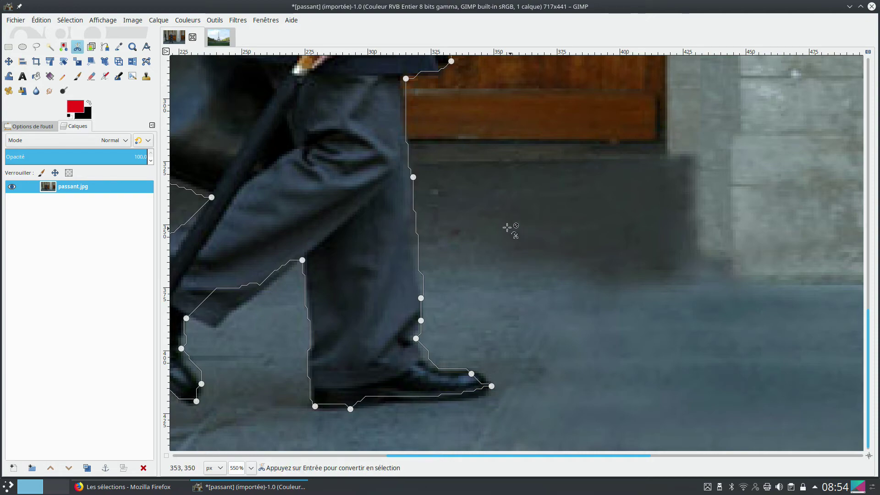
# - Add a point at the lower corner of the rear trouser hem and another along the underside of that leg
pyautogui.scroll(-1, 446, 220)
pyautogui.scroll(4, 454, 224)
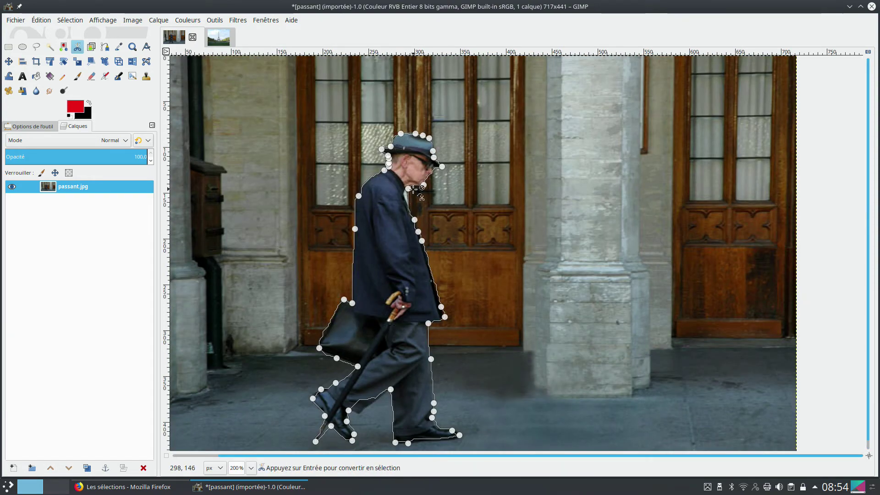
pyautogui.scroll(4, 414, 189)
pyautogui.scroll(-5, 403, 196)
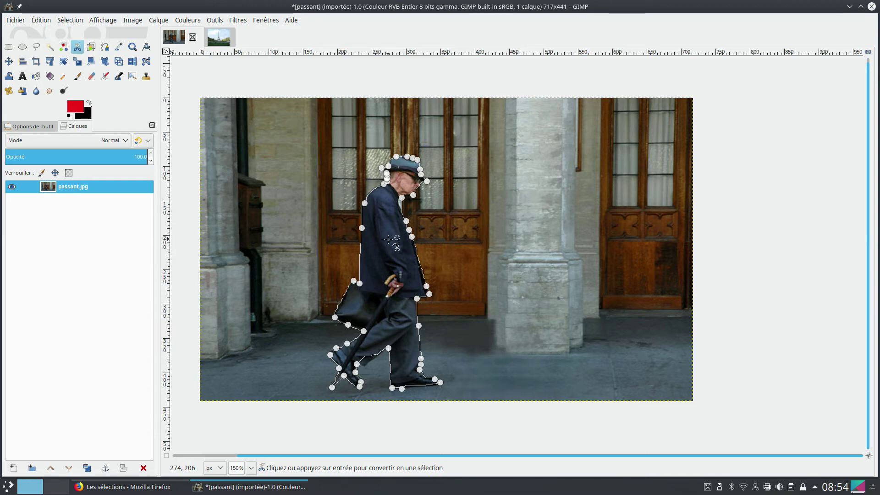
pyautogui.scroll(5, 368, 361)
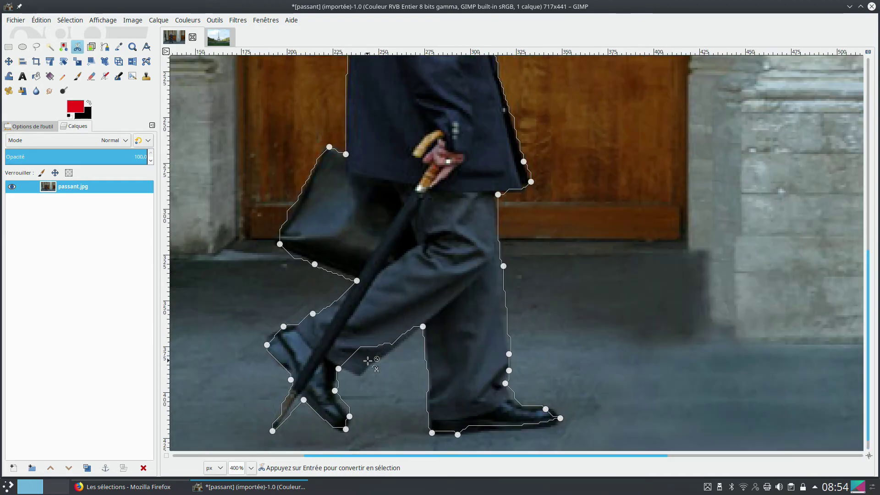
pyautogui.moveTo(353, 333); pyautogui.dragTo(353, 391)
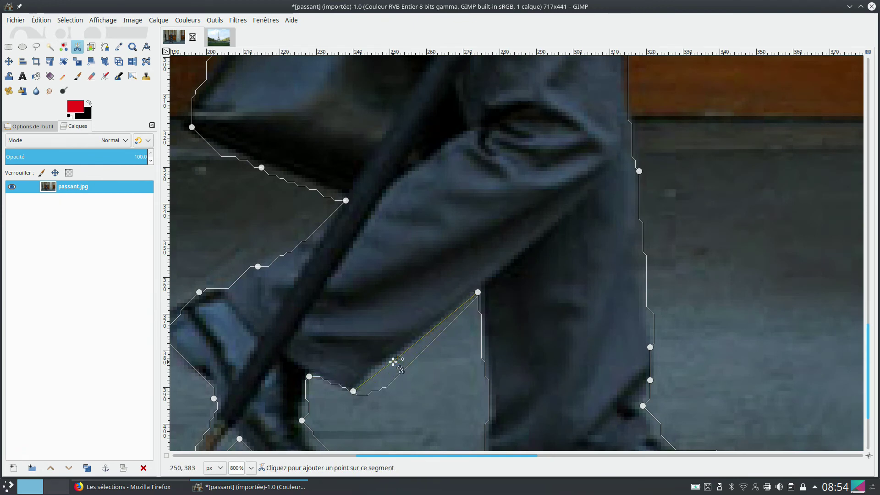
pyautogui.moveTo(394, 365); pyautogui.dragTo(397, 358)
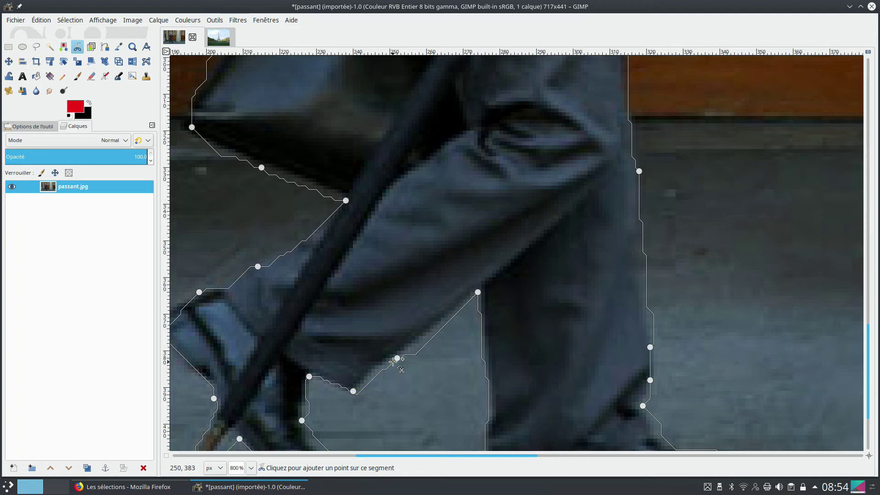
# - Add a point on the underside of the rear trouser leg and convert the closed scissors curve into a selection
pyautogui.click(430, 335)
pyautogui.scroll(-3, 429, 335)
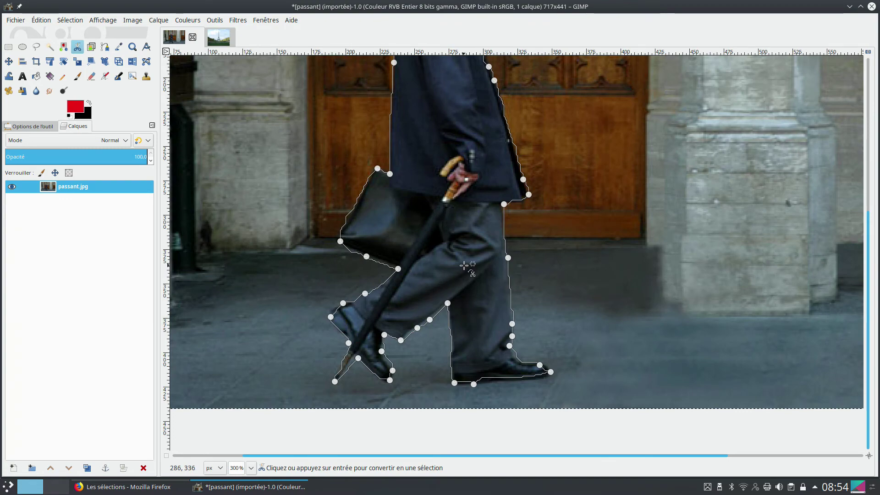
pyautogui.scroll(4, 447, 243)
pyautogui.scroll(-3, 450, 232)
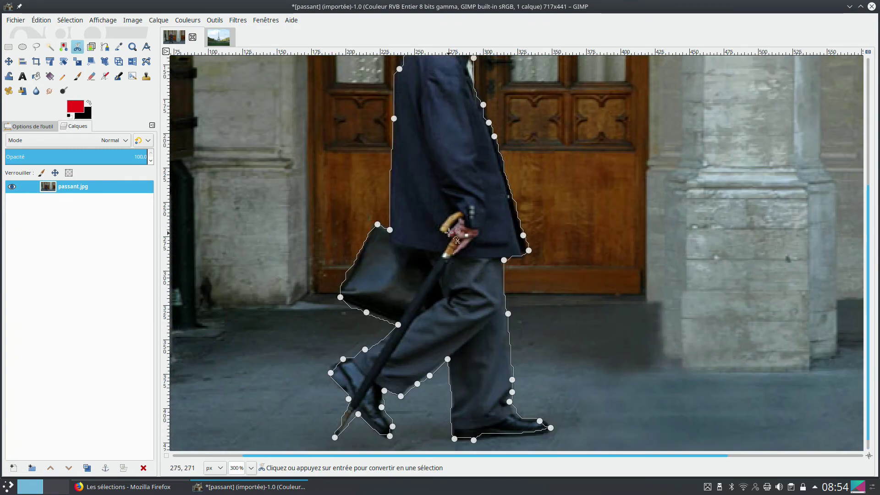
pyautogui.click(445, 169)
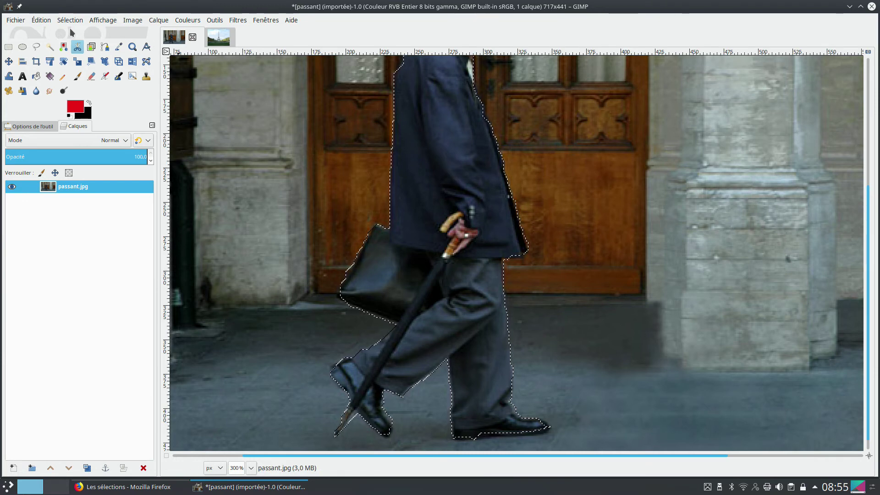
# - Copy the selected man and paste him as a new layer in the passant_champ_mars image
pyautogui.click(41, 20)
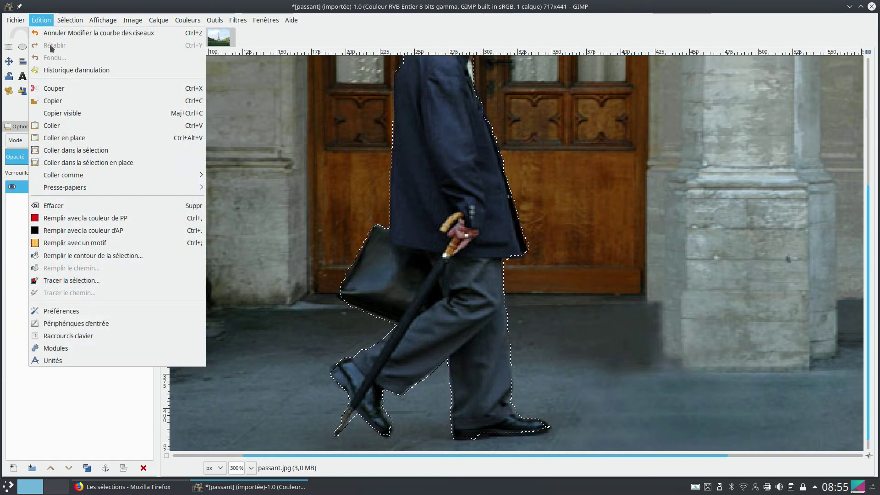
pyautogui.click(58, 102)
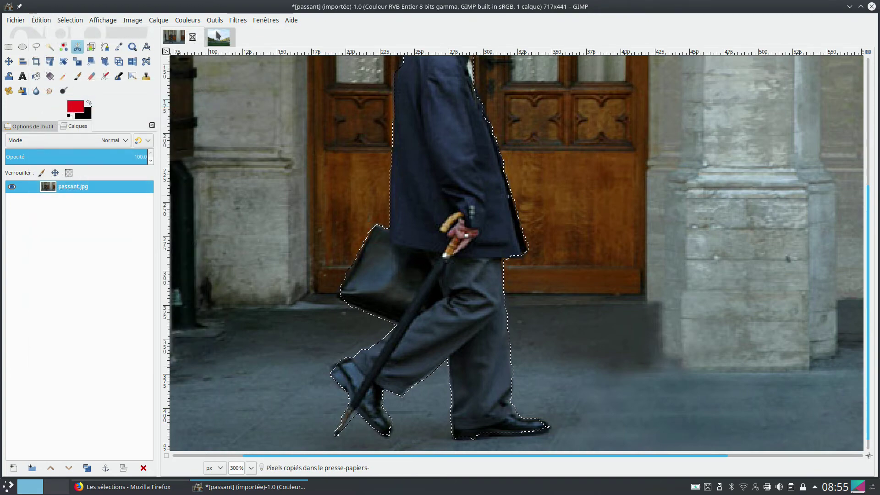
pyautogui.click(218, 36)
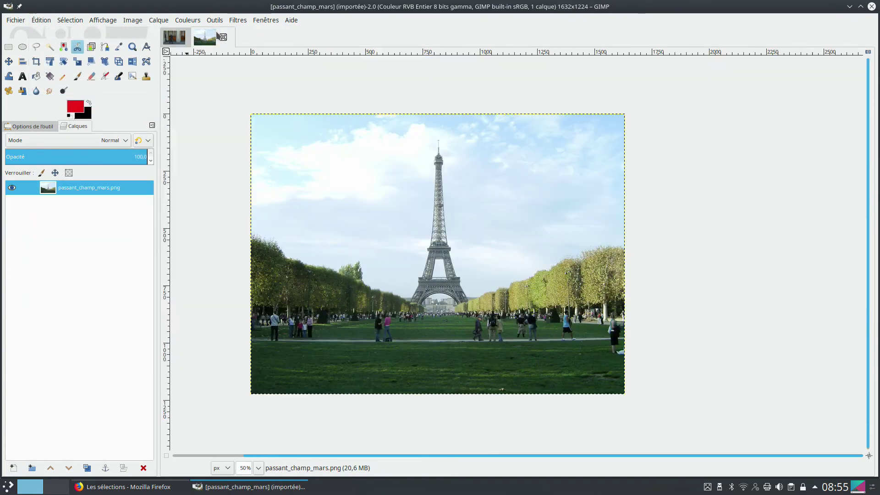
pyautogui.click(41, 22)
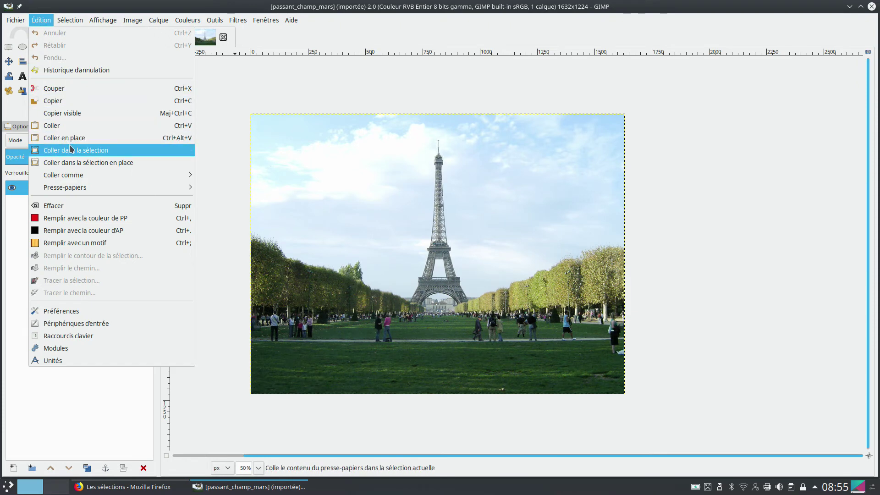
pyautogui.moveTo(157, 174)
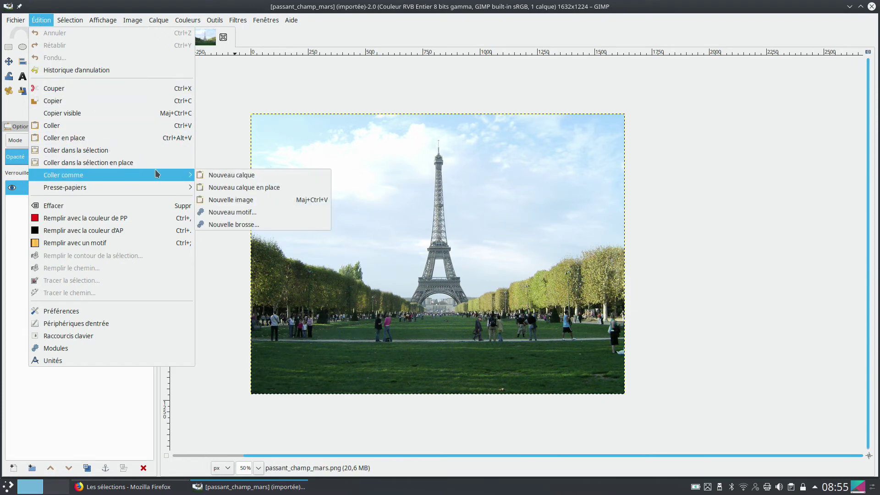
pyautogui.click(238, 176)
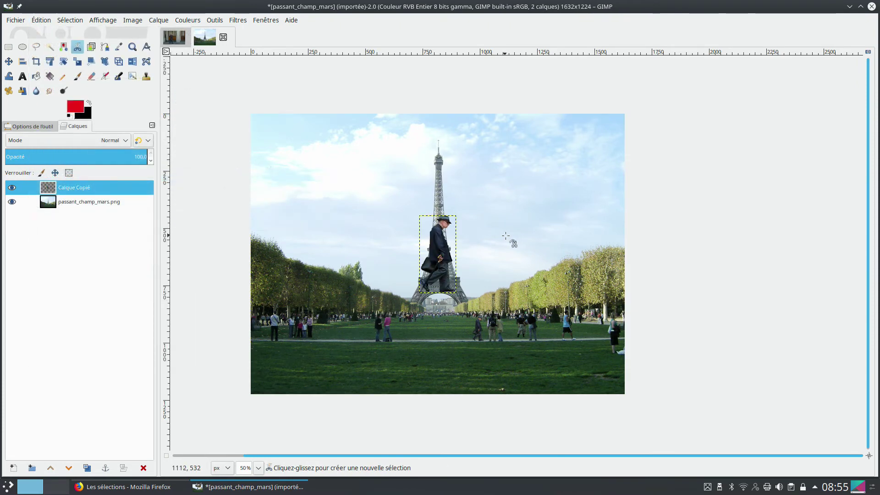
# - Move the pasted man down until his feet rest on the gravel path in front of the tower
pyautogui.click(10, 62)
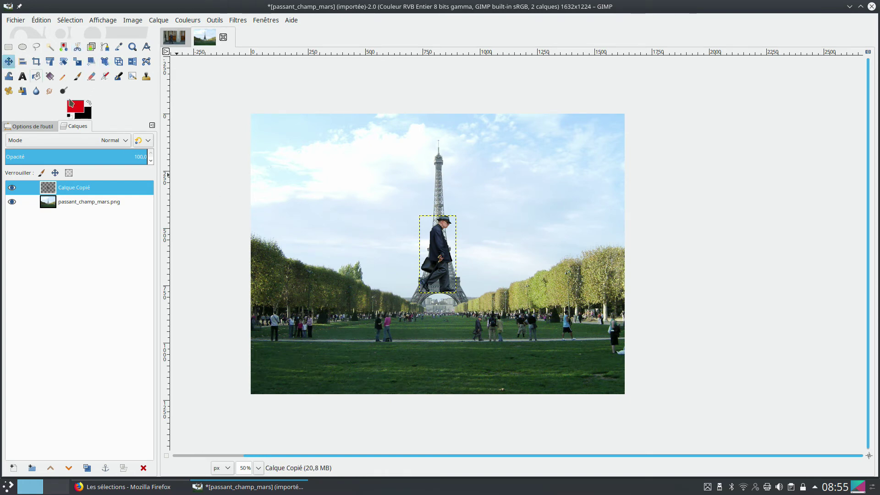
pyautogui.moveTo(440, 246); pyautogui.dragTo(447, 299)
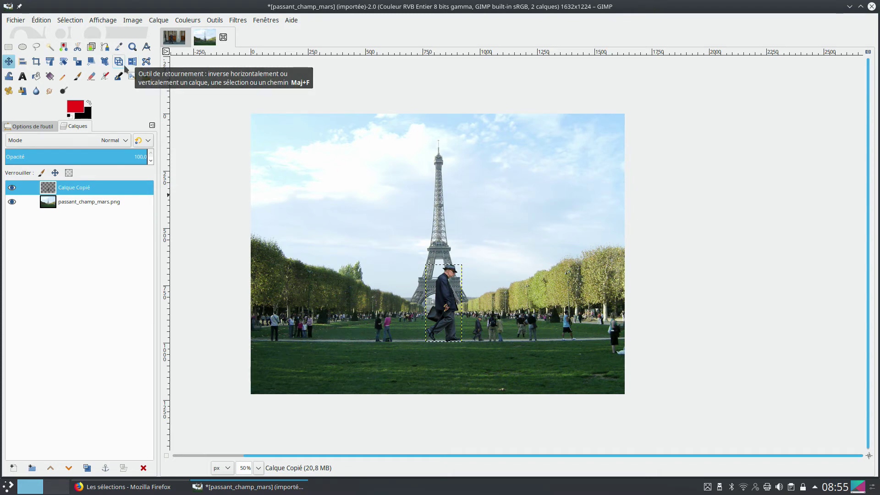
# - Scale the man's layer proportionally to 52 × 109 px and shift him slightly forward along the path
pyautogui.click(77, 62)
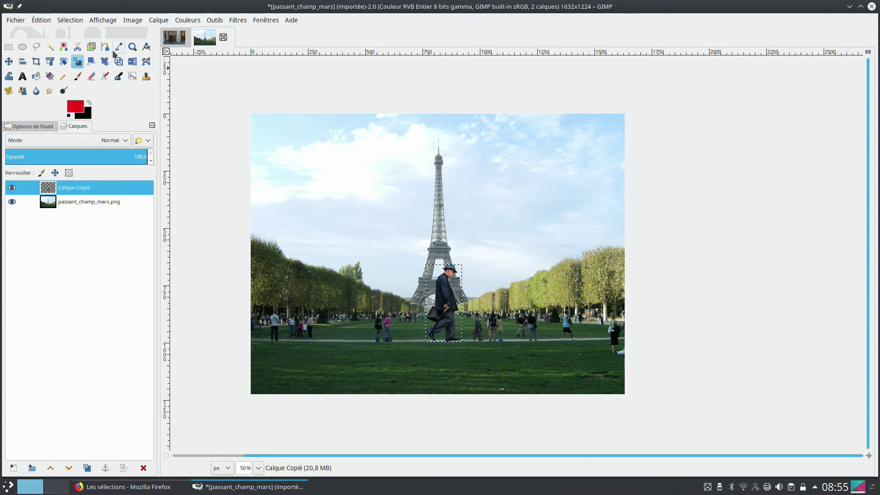
pyautogui.click(451, 305)
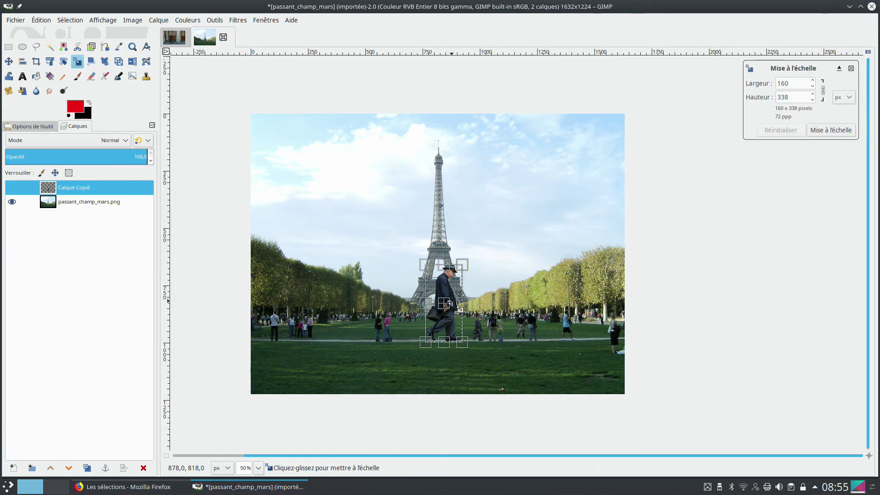
pyautogui.press('1')
pyautogui.press('+')
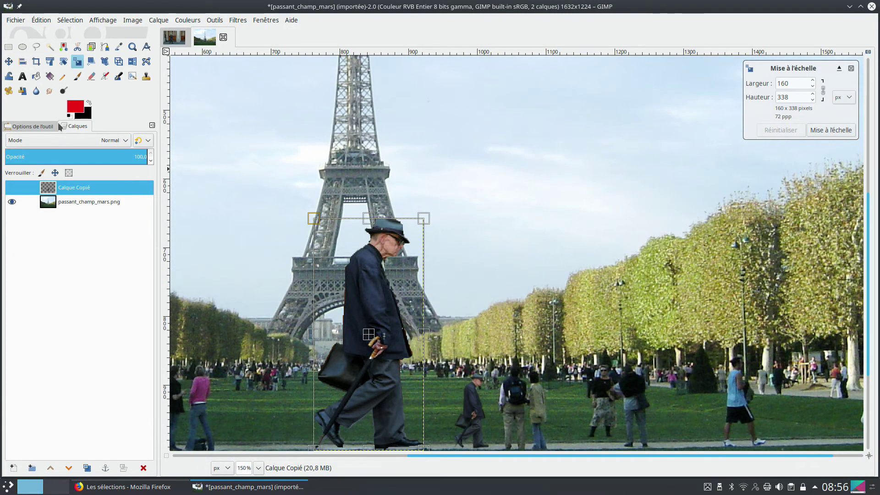
pyautogui.click(27, 126)
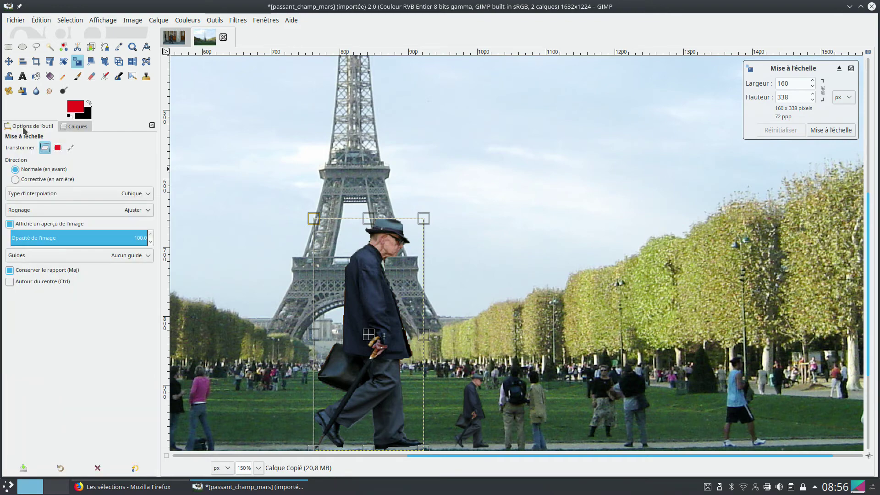
pyautogui.click(29, 270)
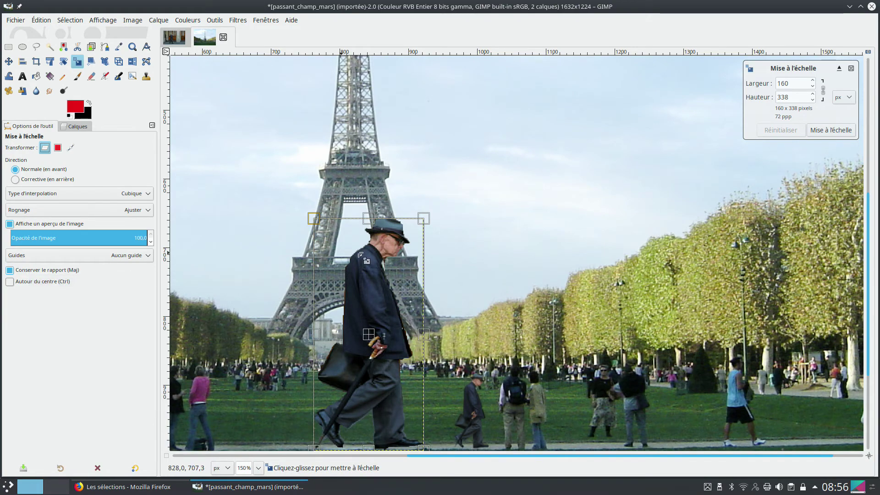
pyautogui.scroll(-3, 465, 248)
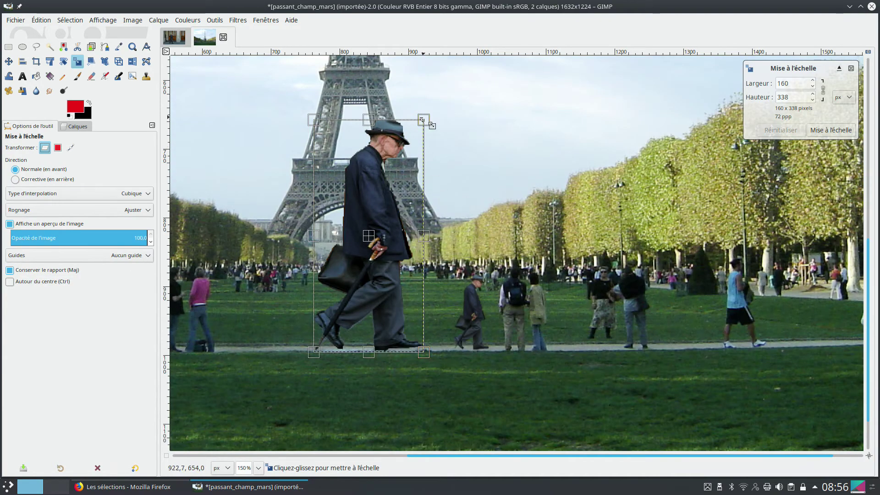
pyautogui.moveTo(421, 120); pyautogui.dragTo(351, 270)
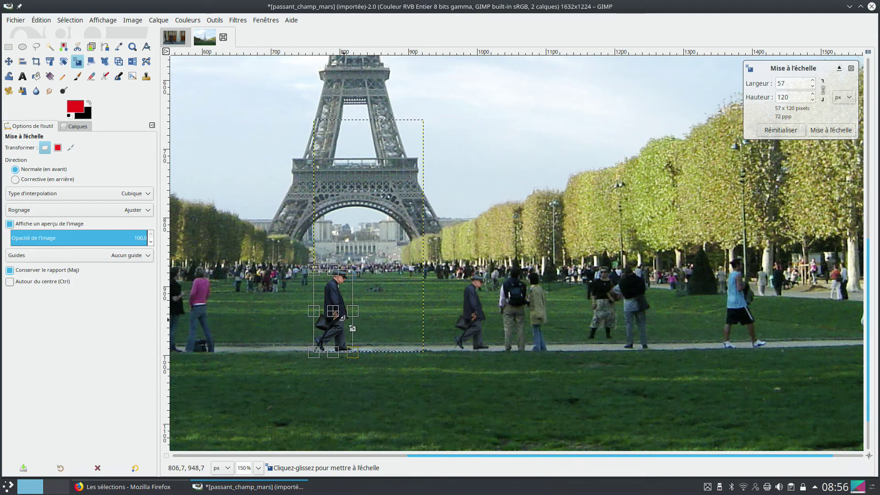
pyautogui.moveTo(356, 275); pyautogui.dragTo(351, 277)
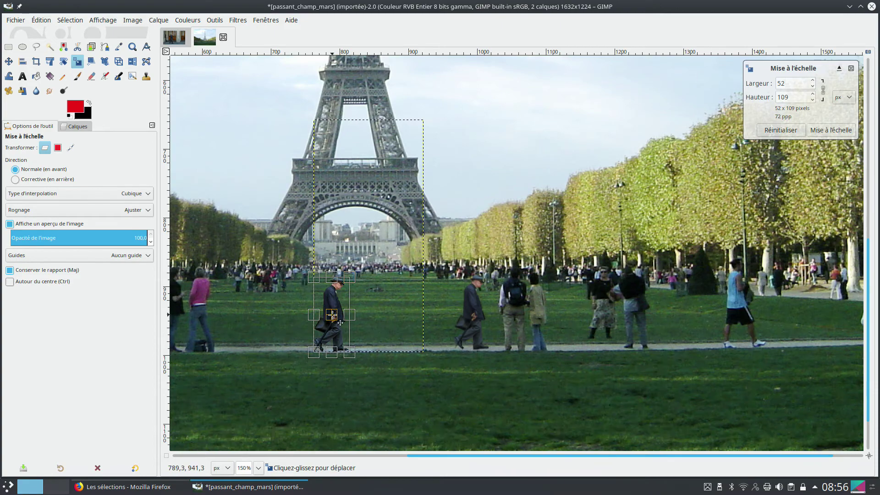
pyautogui.moveTo(342, 323); pyautogui.dragTo(361, 321)
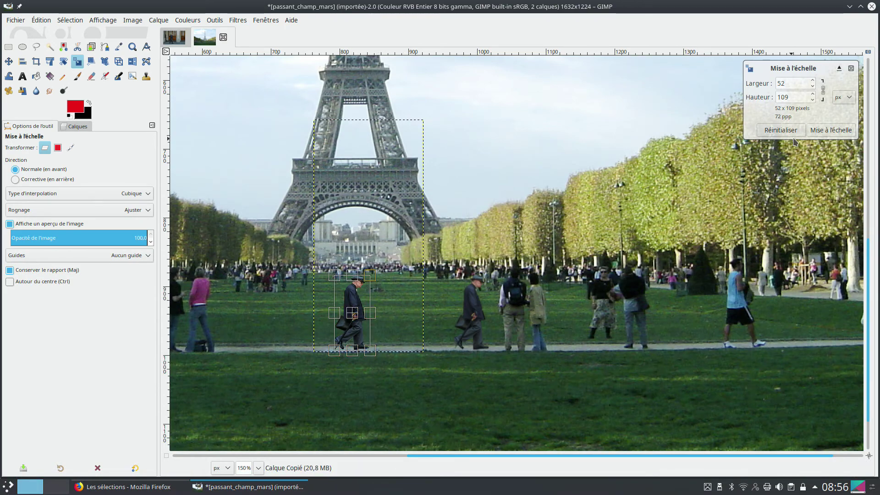
pyautogui.click(838, 132)
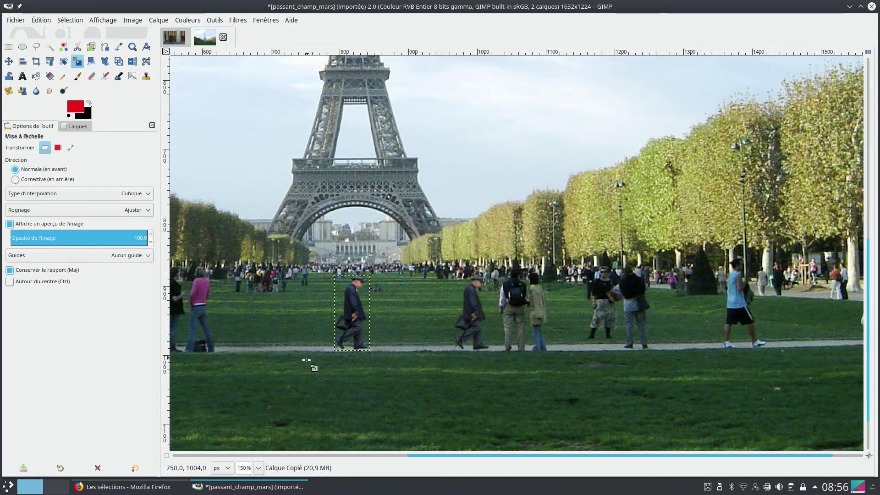
# - Darken the pasted man's layer with Brightness-Contrast, setting the brightness to -41
pyautogui.click(187, 20)
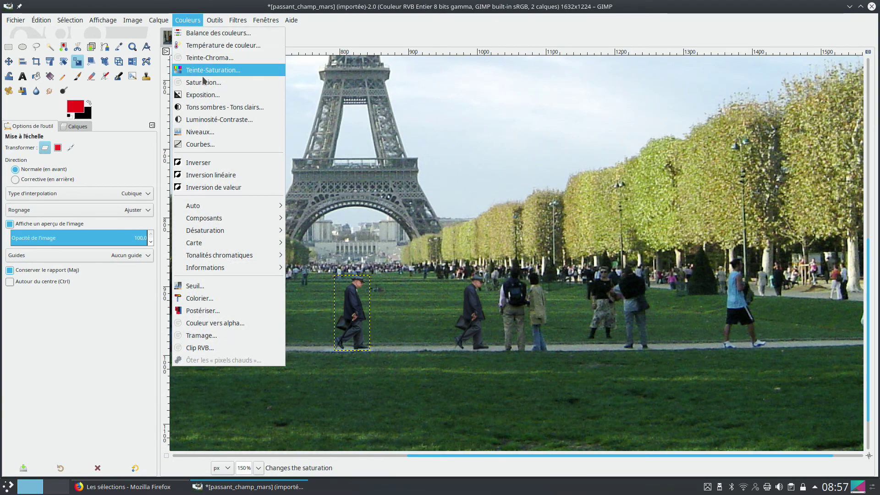
pyautogui.click(225, 120)
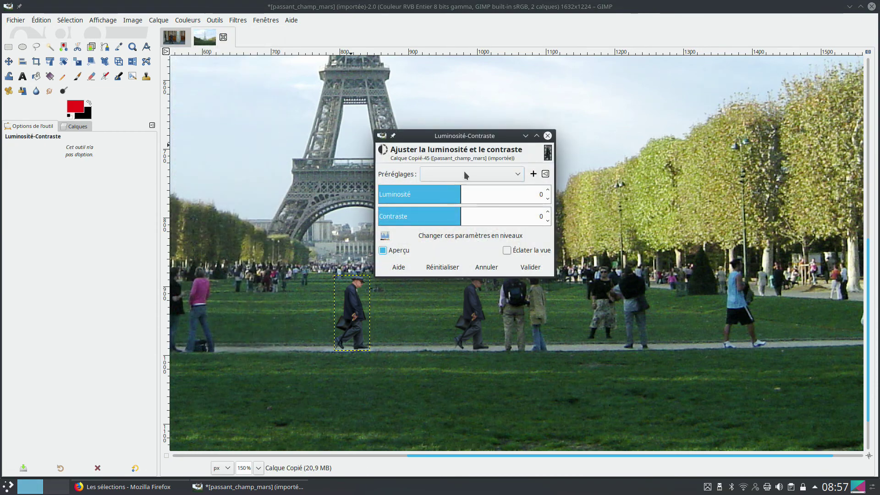
pyautogui.moveTo(463, 194); pyautogui.dragTo(434, 198)
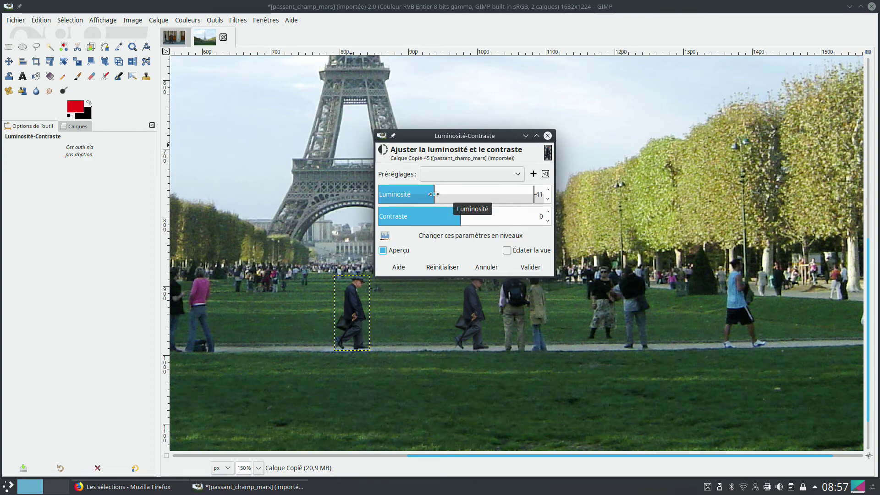
pyautogui.click(532, 268)
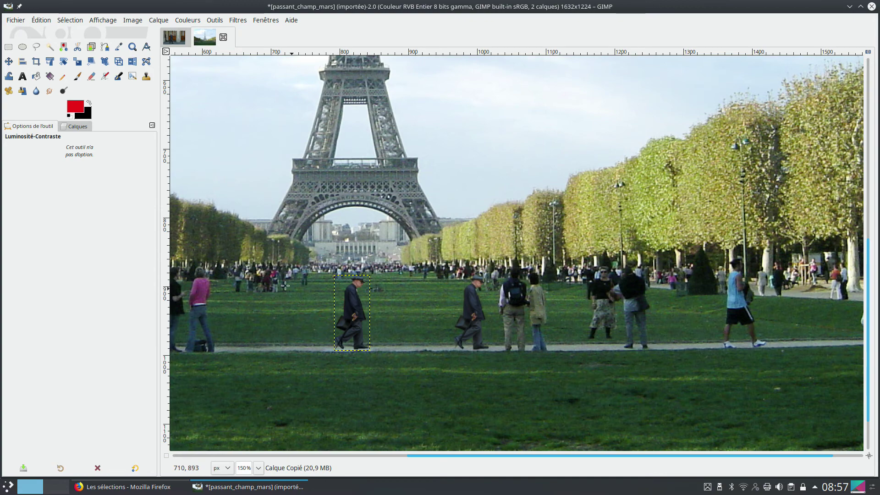
pyautogui.click(80, 127)
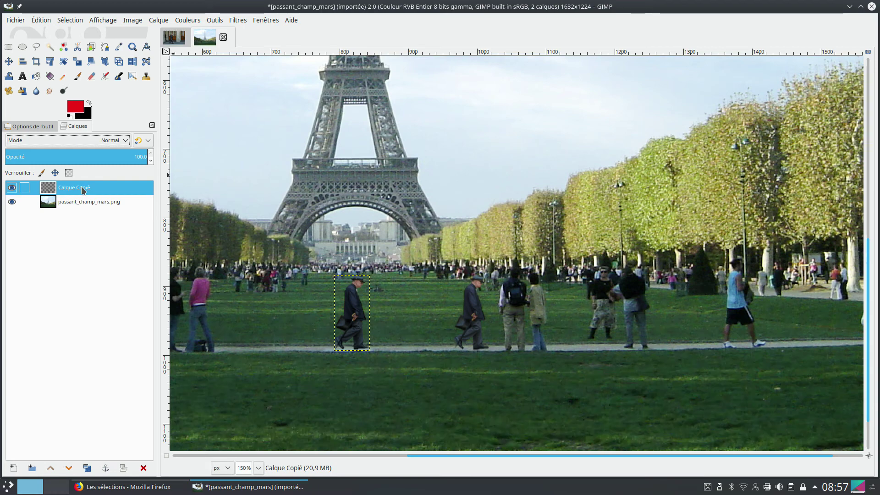
pyautogui.click(80, 203)
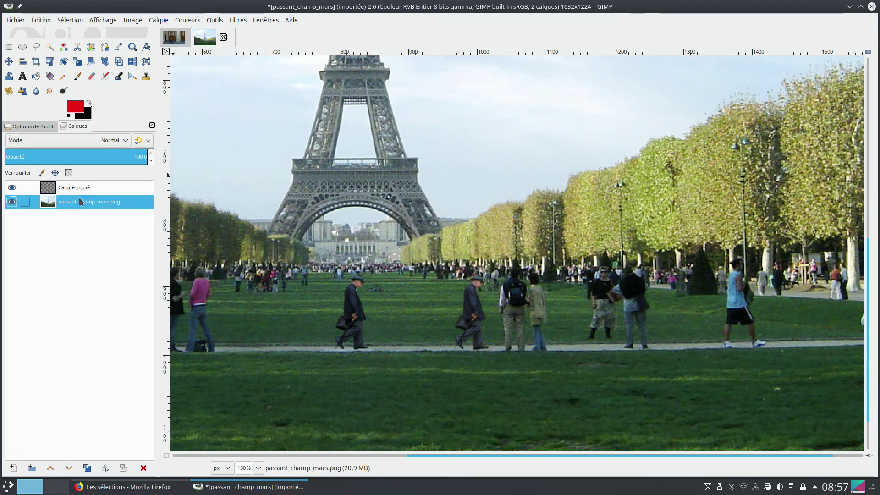
pyautogui.click(74, 188)
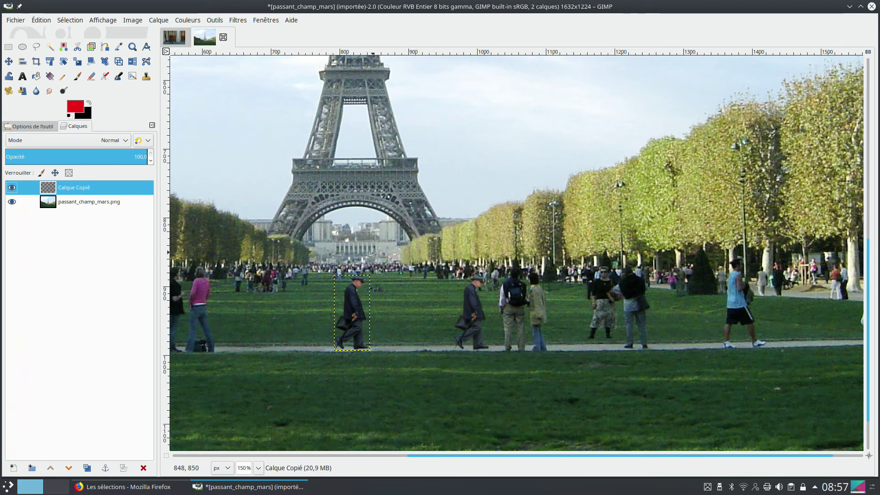
# - Export the composite as passant_champ_mars_final.png in the traitement_images folder, with the PNG compression level set to 0
pyautogui.click(16, 21)
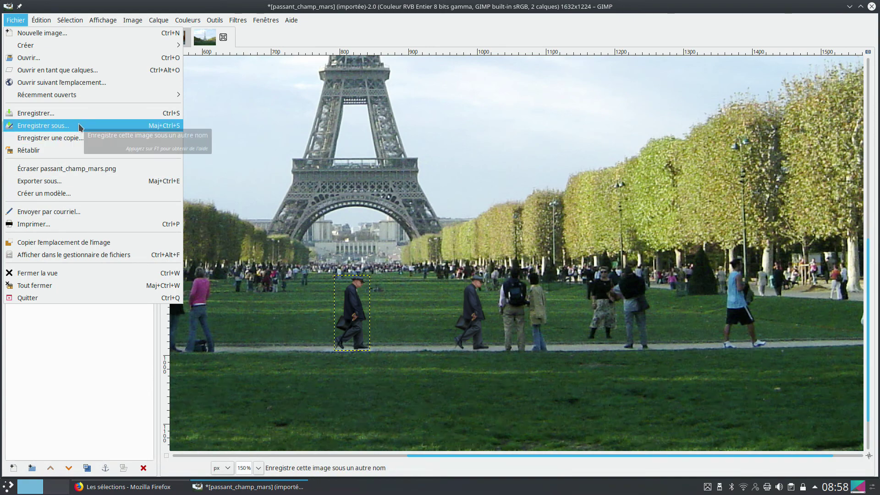
pyautogui.click(45, 185)
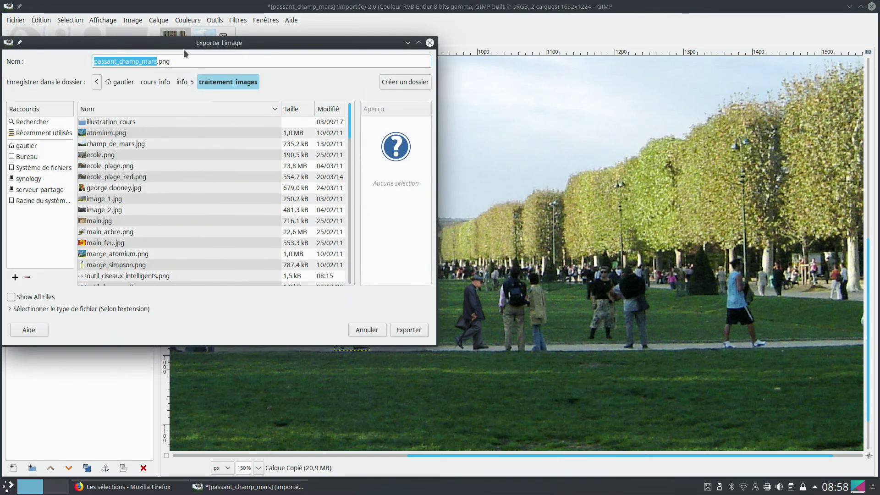
pyautogui.click(177, 62)
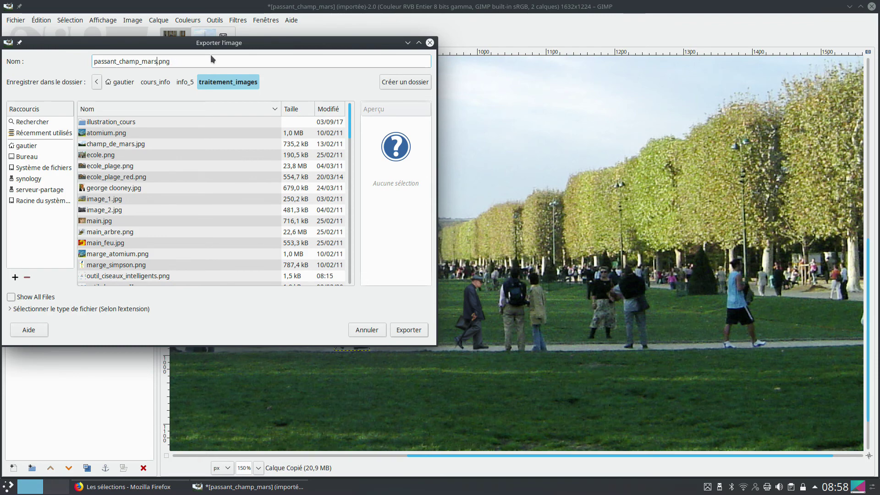
pyautogui.write('_fi')
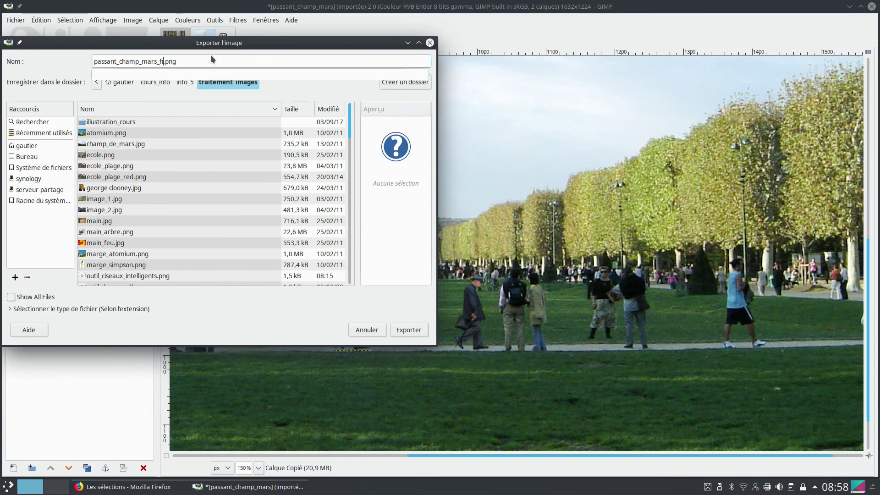
pyautogui.write('nal')
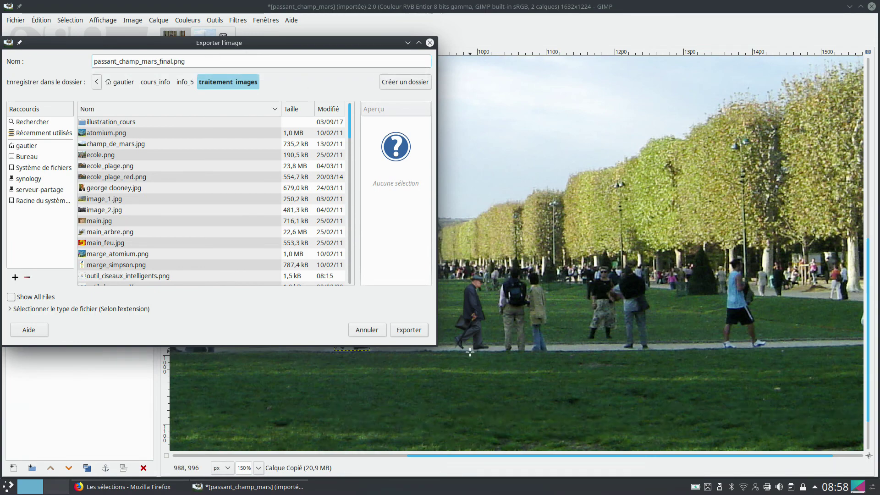
pyautogui.click(413, 331)
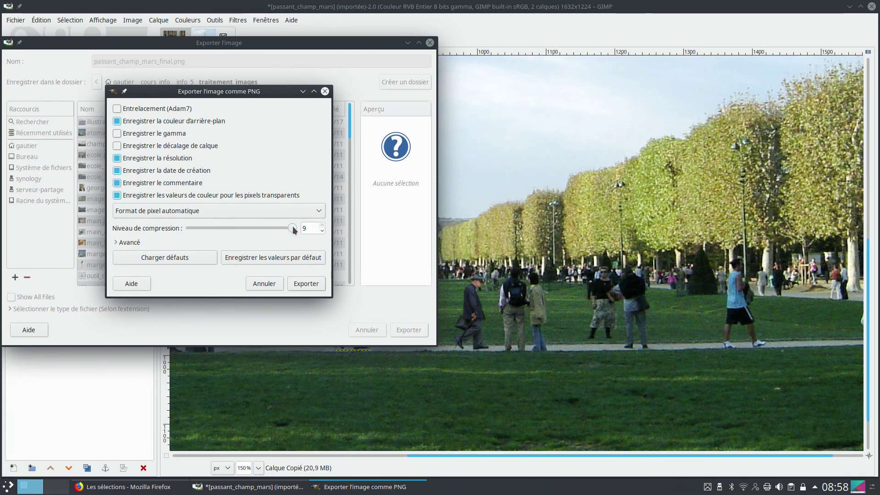
pyautogui.moveTo(292, 227); pyautogui.dragTo(166, 230)
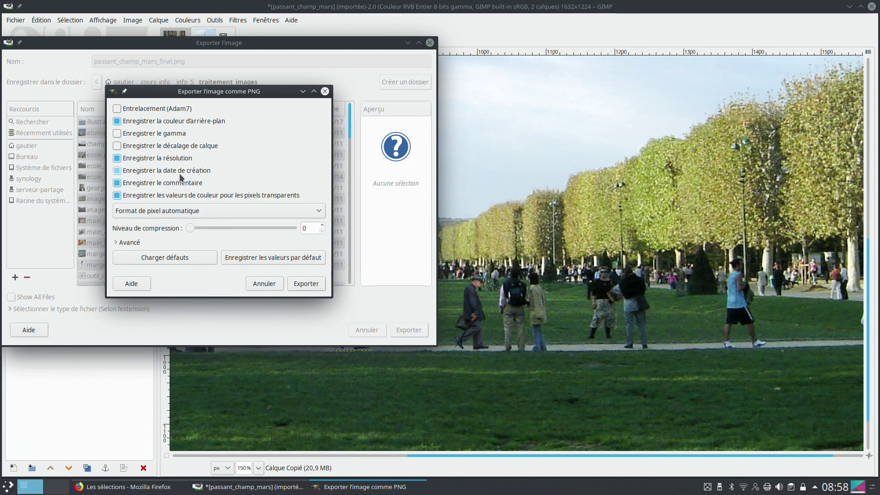
pyautogui.click(151, 170)
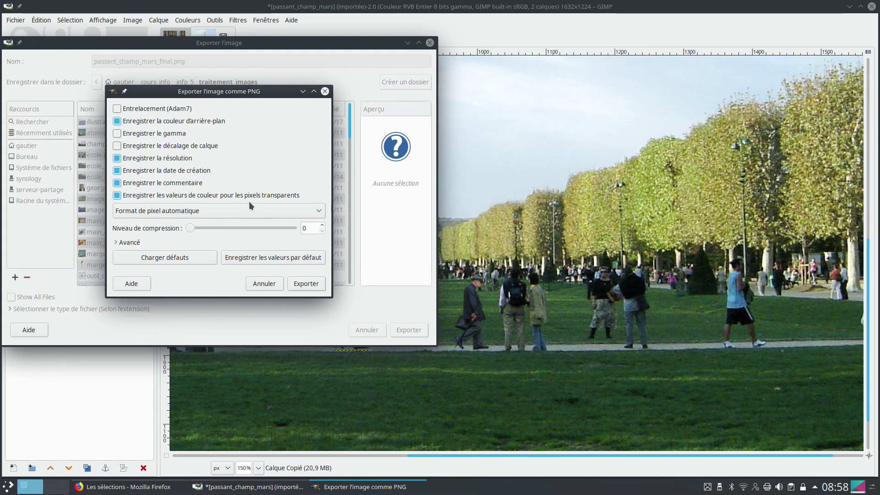
pyautogui.click(307, 284)
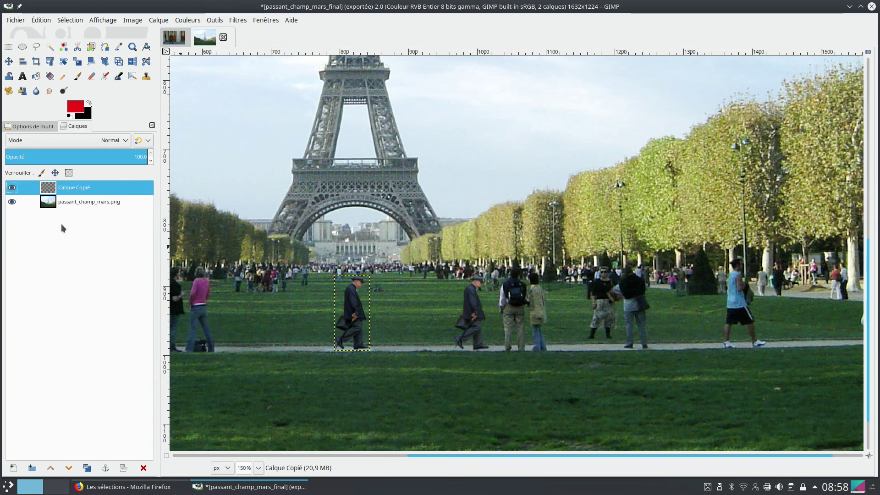
# - Merge the man's layer and the Champ de Mars background into one layer, expanded as necessary
pyautogui.rightClick(62, 236)
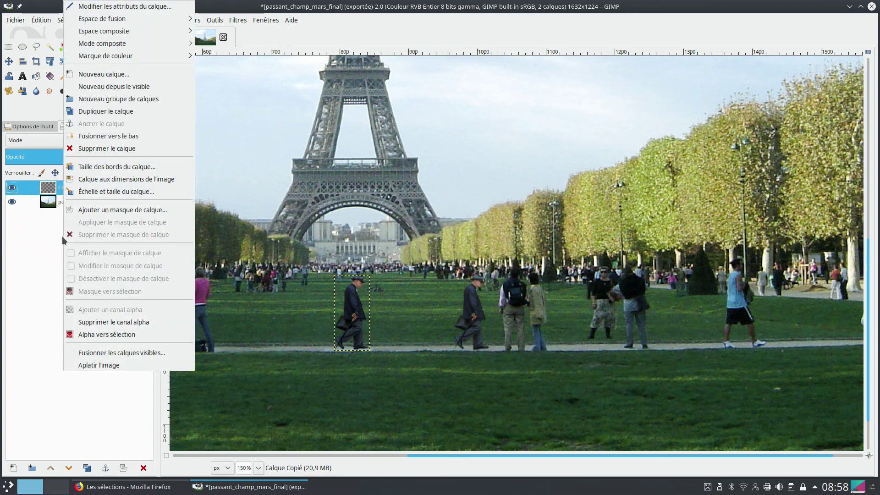
pyautogui.click(120, 353)
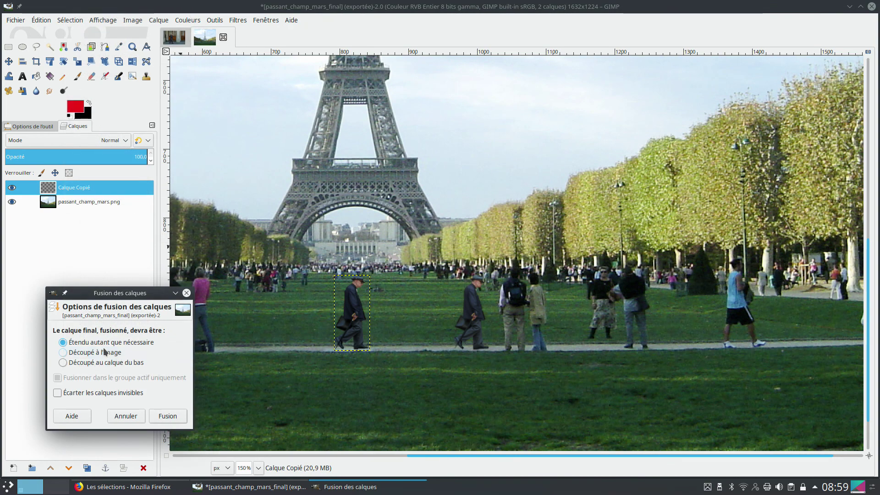
pyautogui.moveTo(102, 294); pyautogui.dragTo(117, 228)
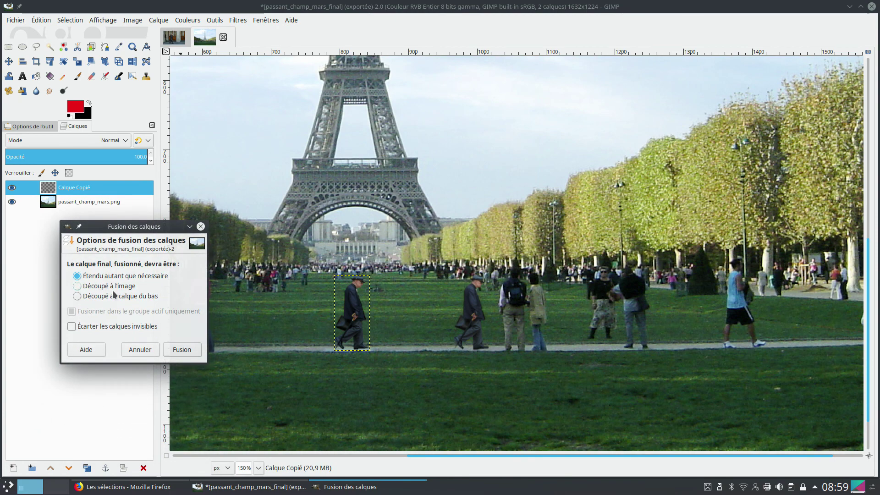
pyautogui.click(182, 351)
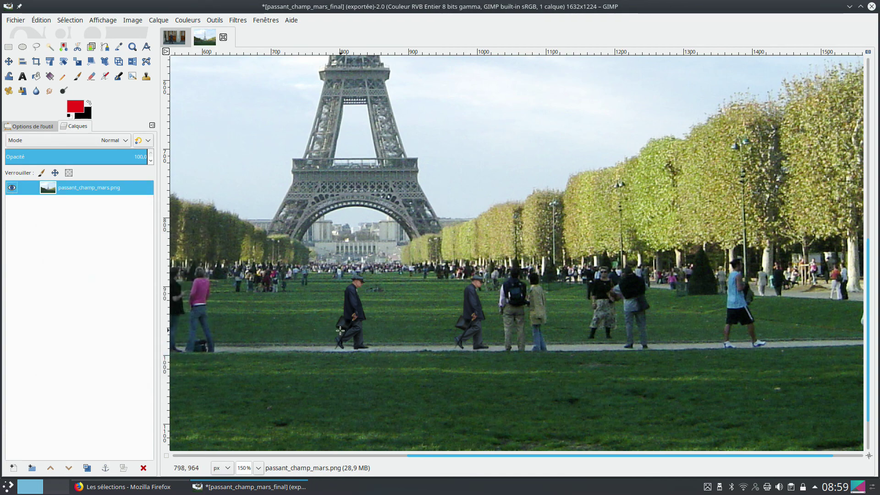